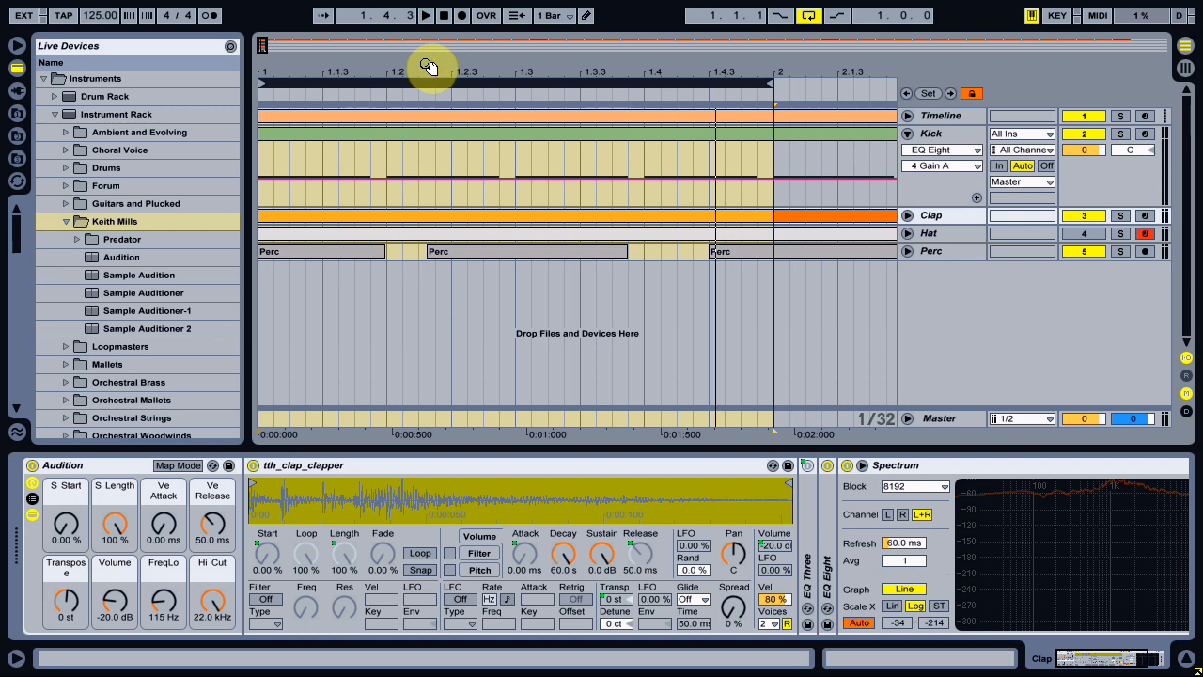
Step: Play back the one-bar loop to hear the existing drum pattern
left_click_drag(506, 58, 549, 156)
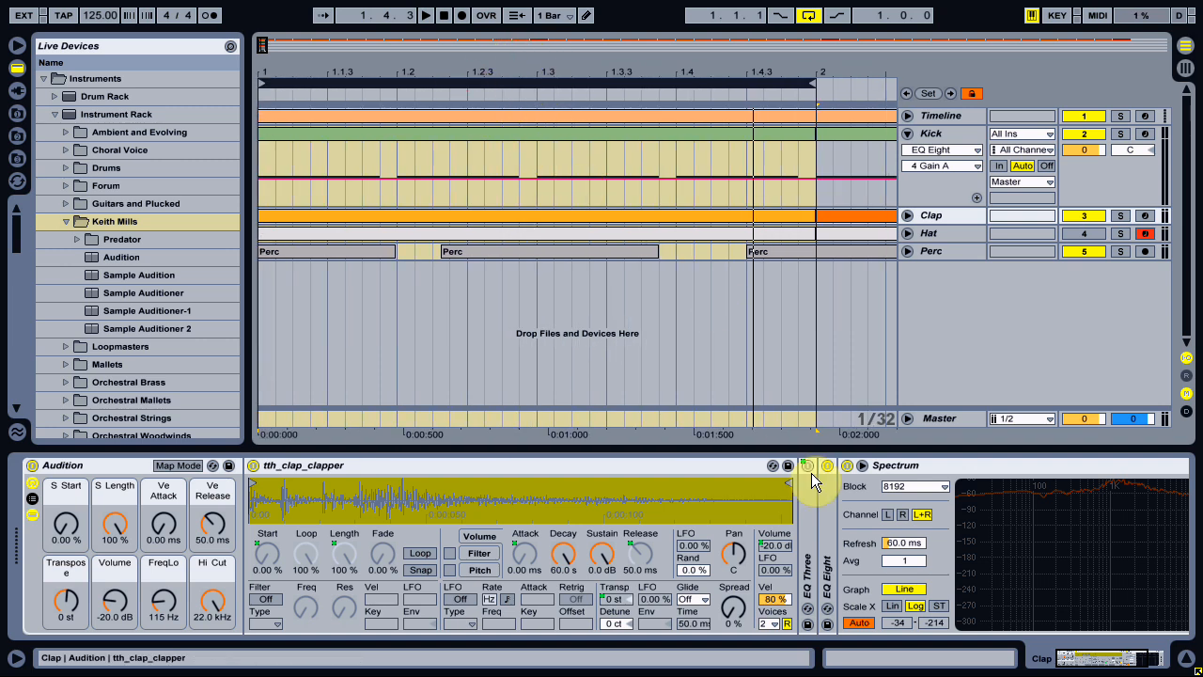
key("space")
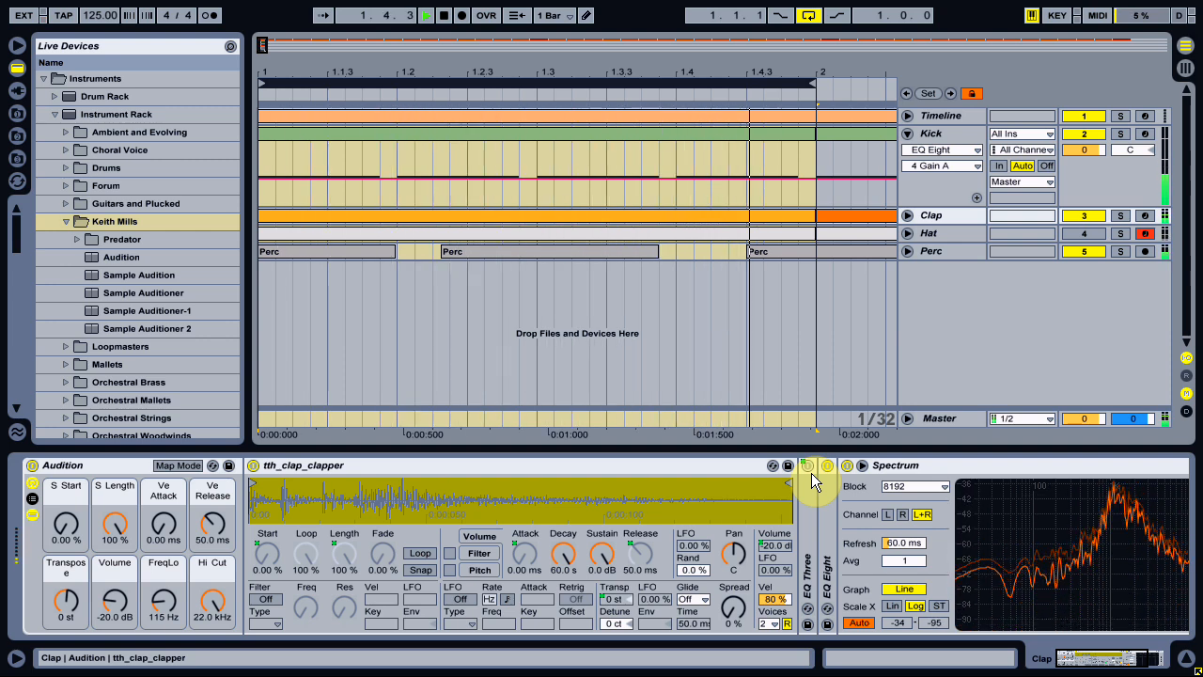
key("space")
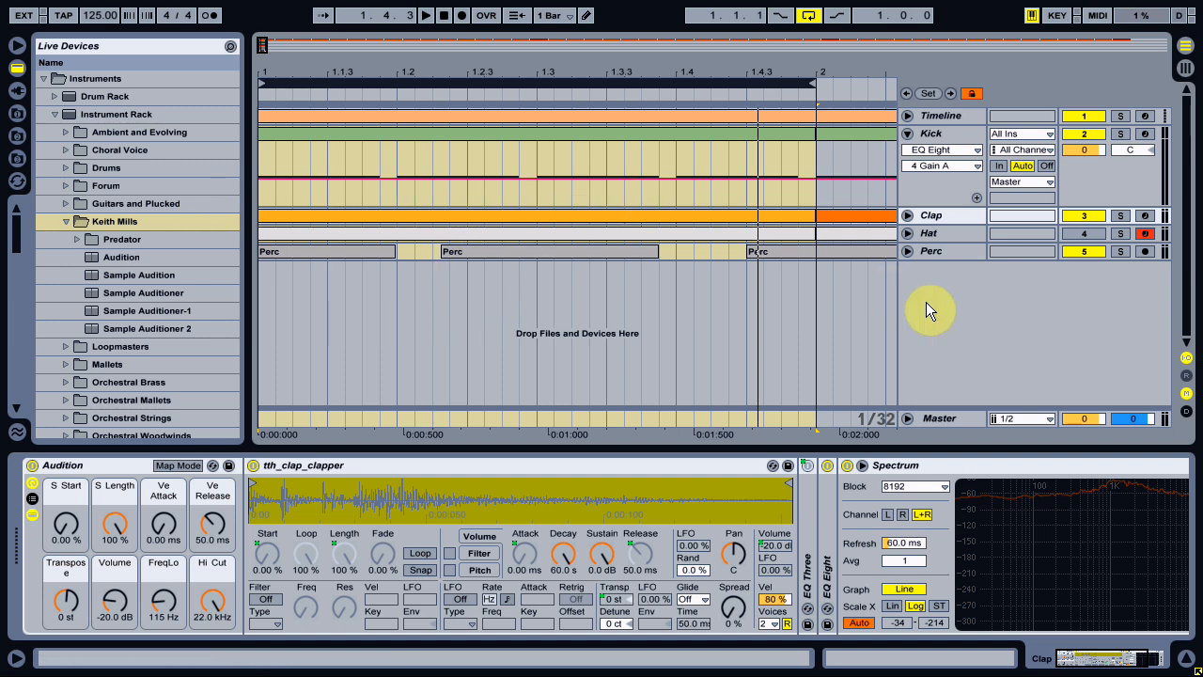
Step: Insert a MIDI track below the Kick track and create an empty one-bar MIDI clip on it from 1.1.1 to 2.1.1
left_click(928, 140)
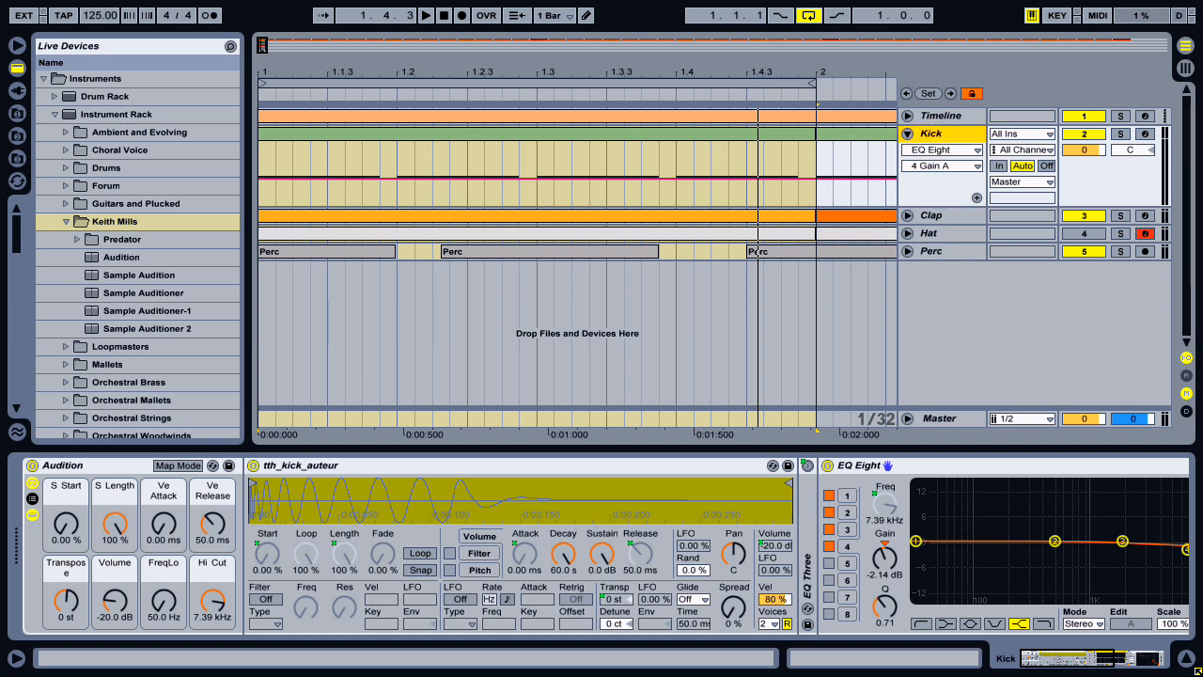
key("ctrl+shift+t")
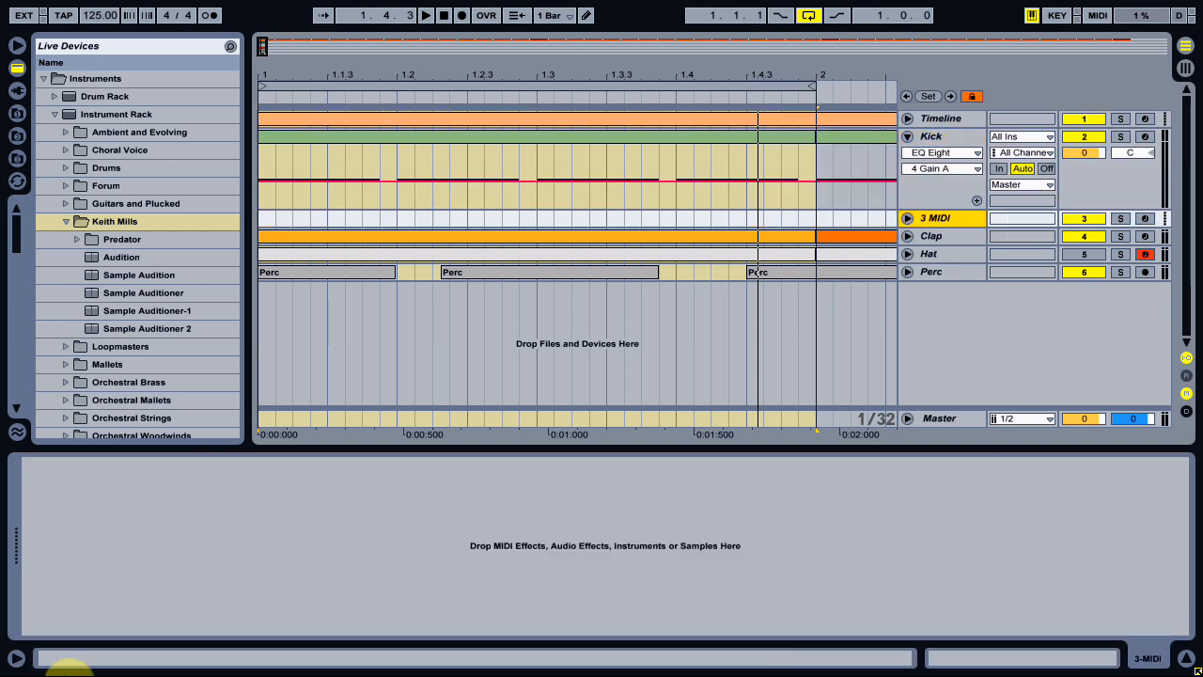
left_click_drag(263, 213, 840, 220)
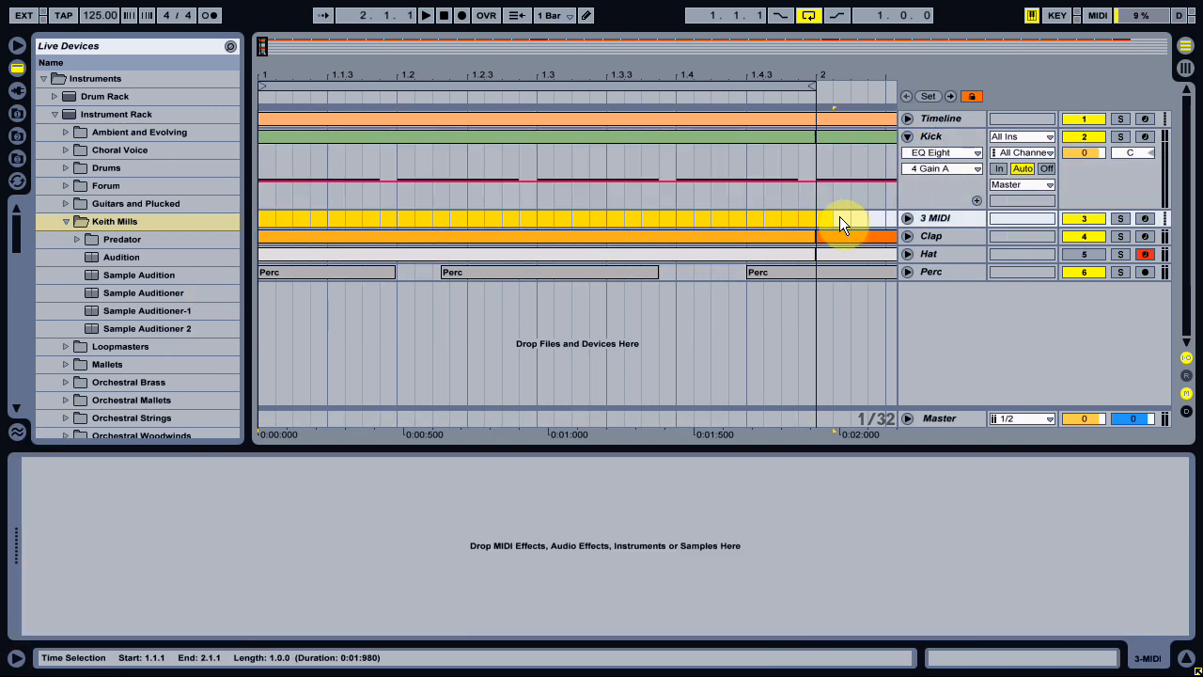
key("ctrl+shift+m")
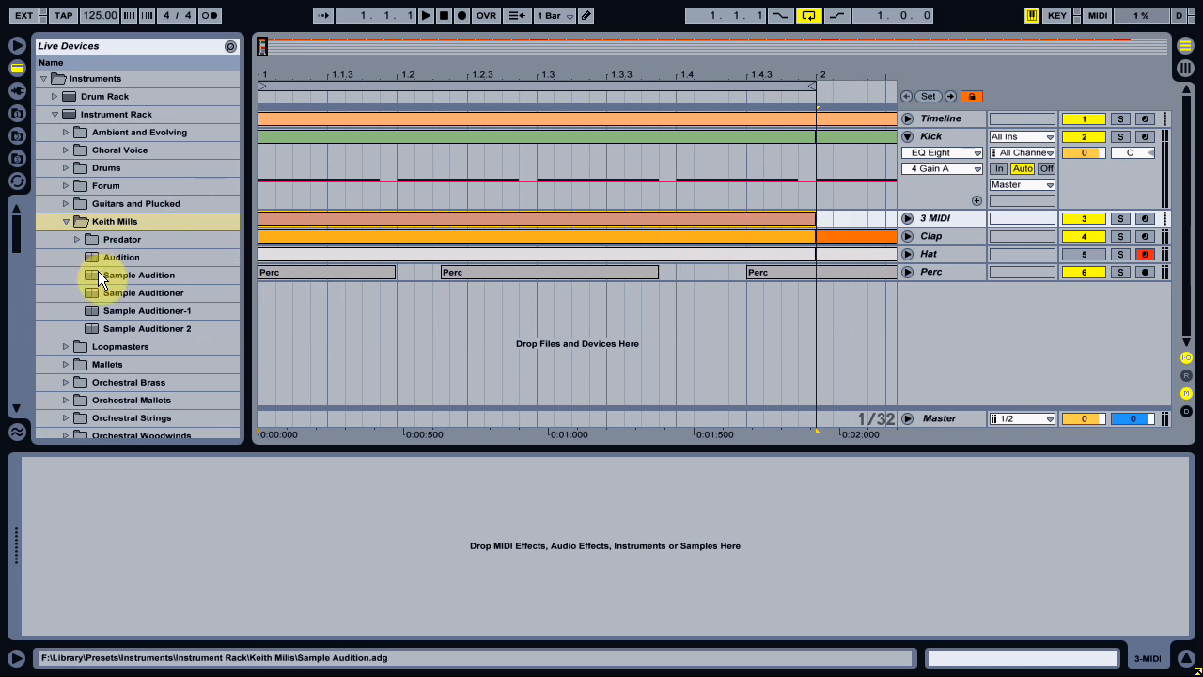
Step: Load the Sample Audition rack onto the new MIDI track and put the project's imported tth_kick_808fatbd.wav into its sampler
left_click_drag(98, 271, 925, 225)
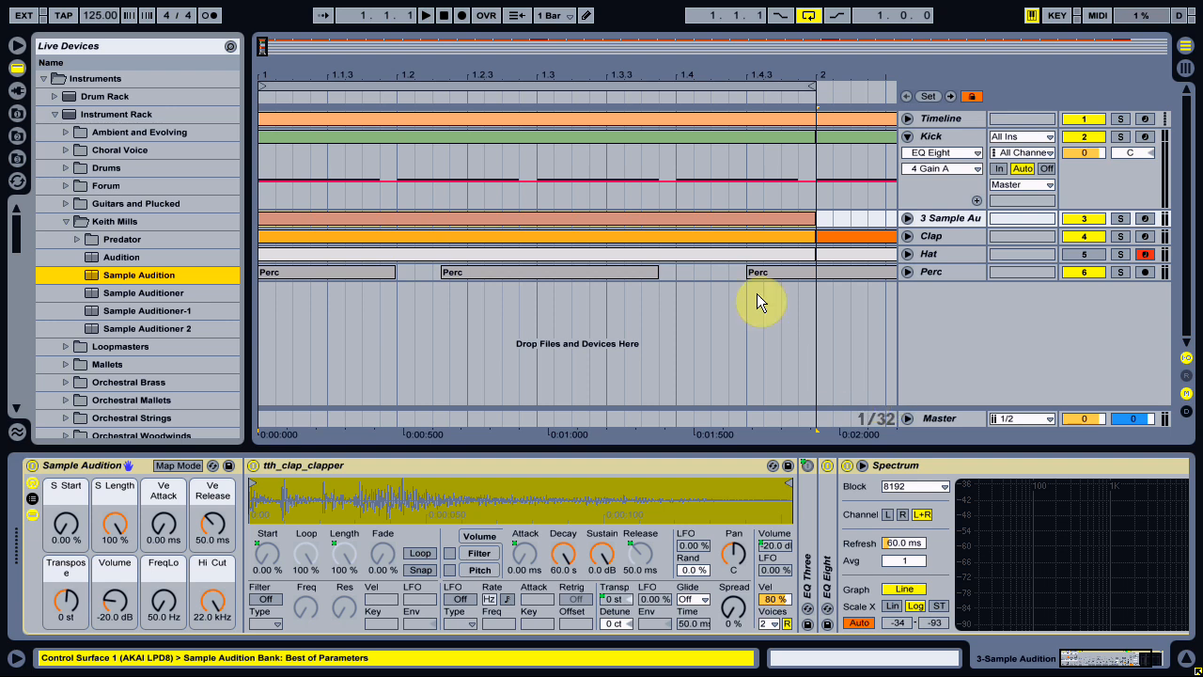
left_click(17, 136)
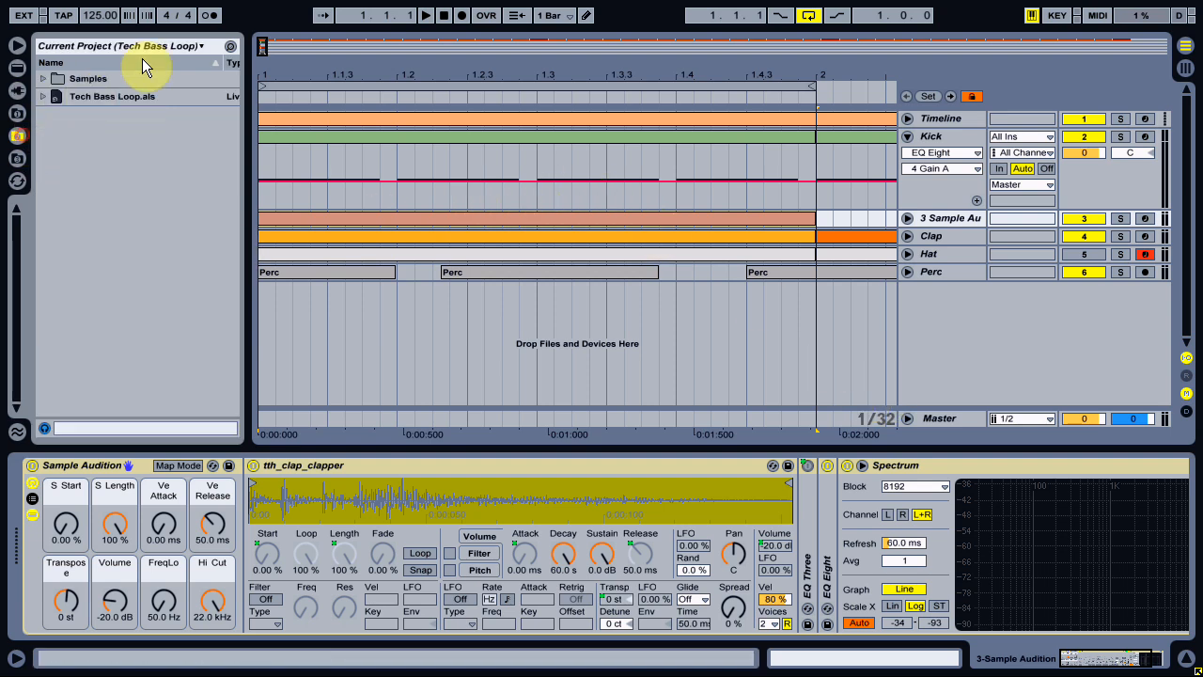
left_click(43, 97)
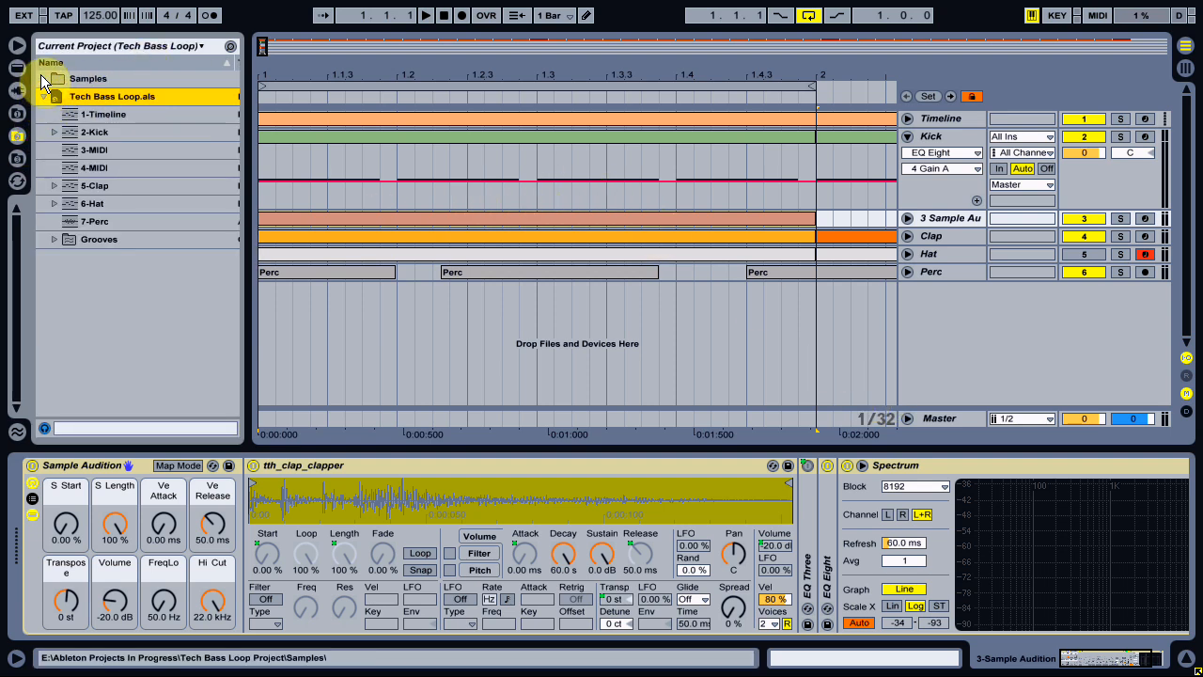
left_click(41, 76)
left_click(53, 97)
left_click(70, 95)
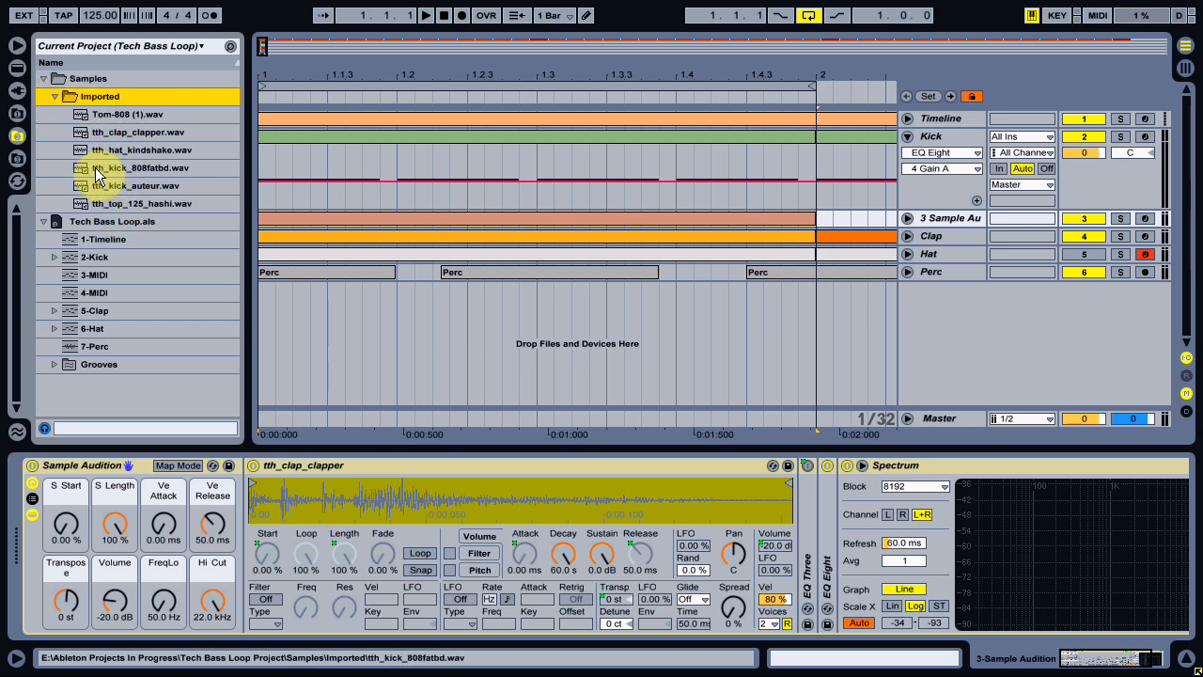
left_click_drag(98, 174, 462, 511)
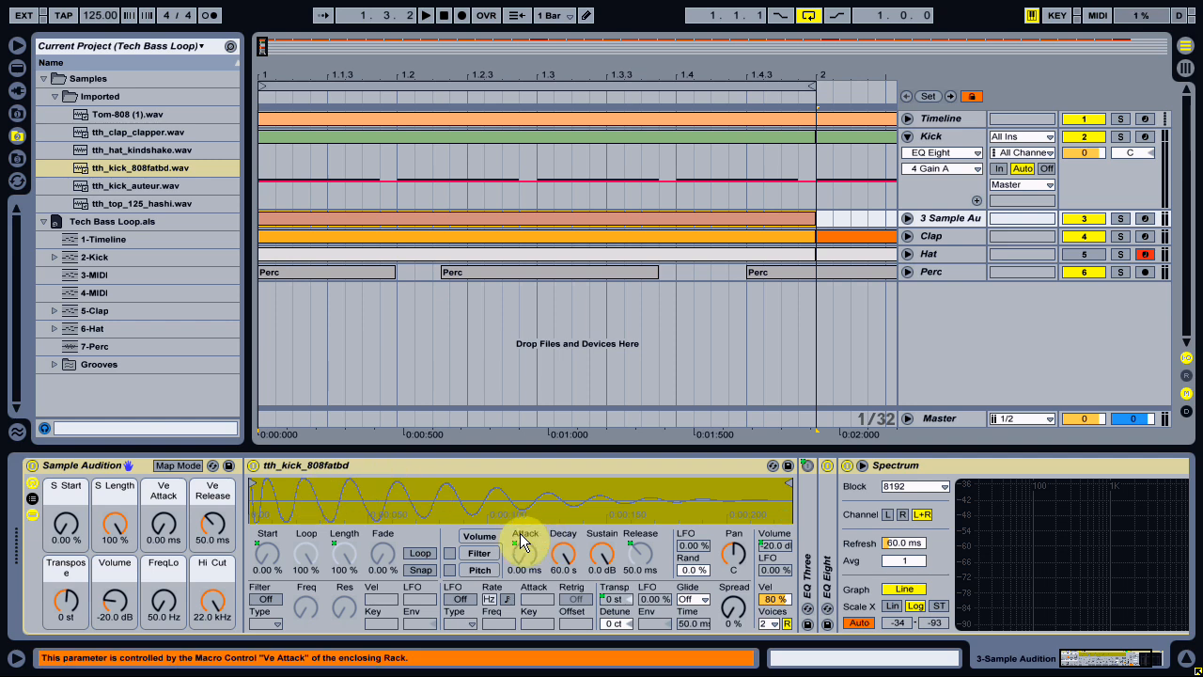
Step: Add a C3 note to the new clip, starting at 1.3.3 and extending to 1.4
double_click(651, 217)
left_click_drag(357, 486, 380, 485)
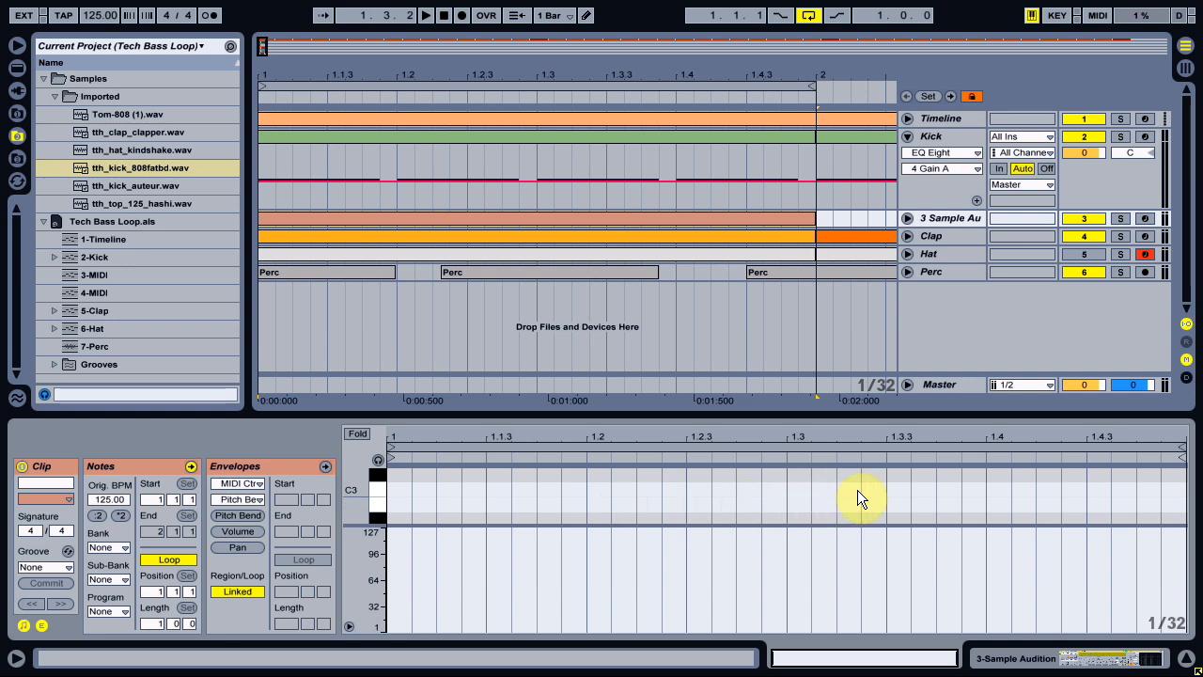
double_click(895, 489)
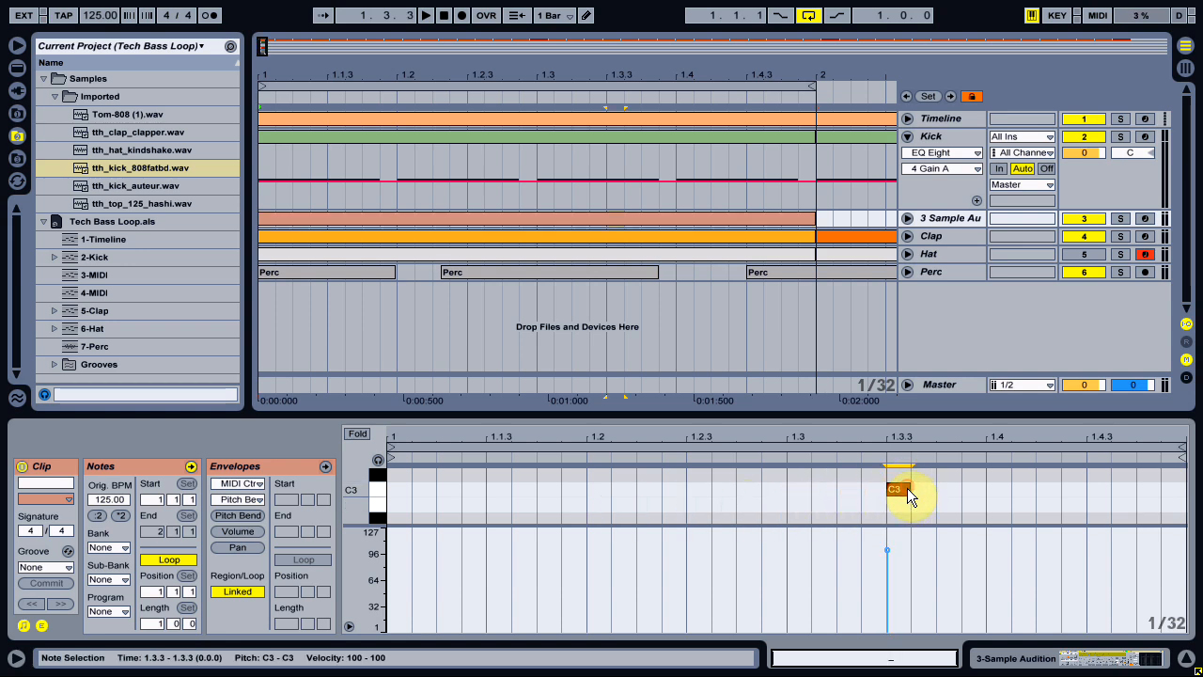
left_click_drag(907, 488, 982, 499)
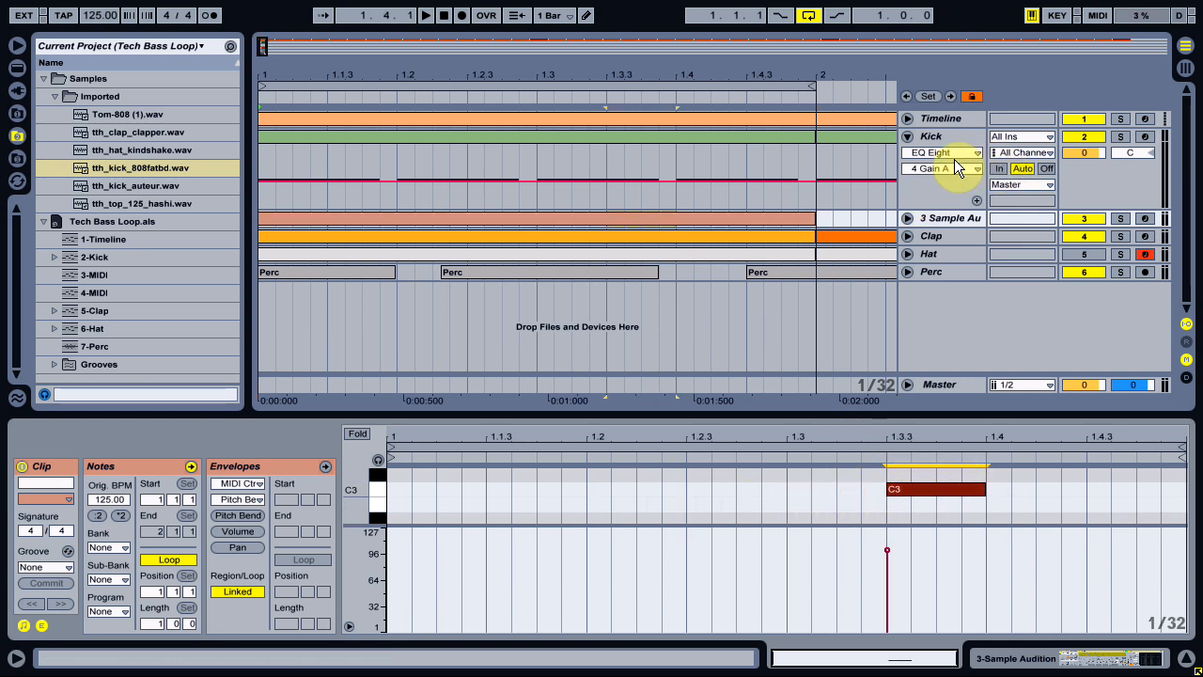
Step: Start loop playback and set the Sample Audition rack's Transpose macro to -2 st
left_click(945, 221)
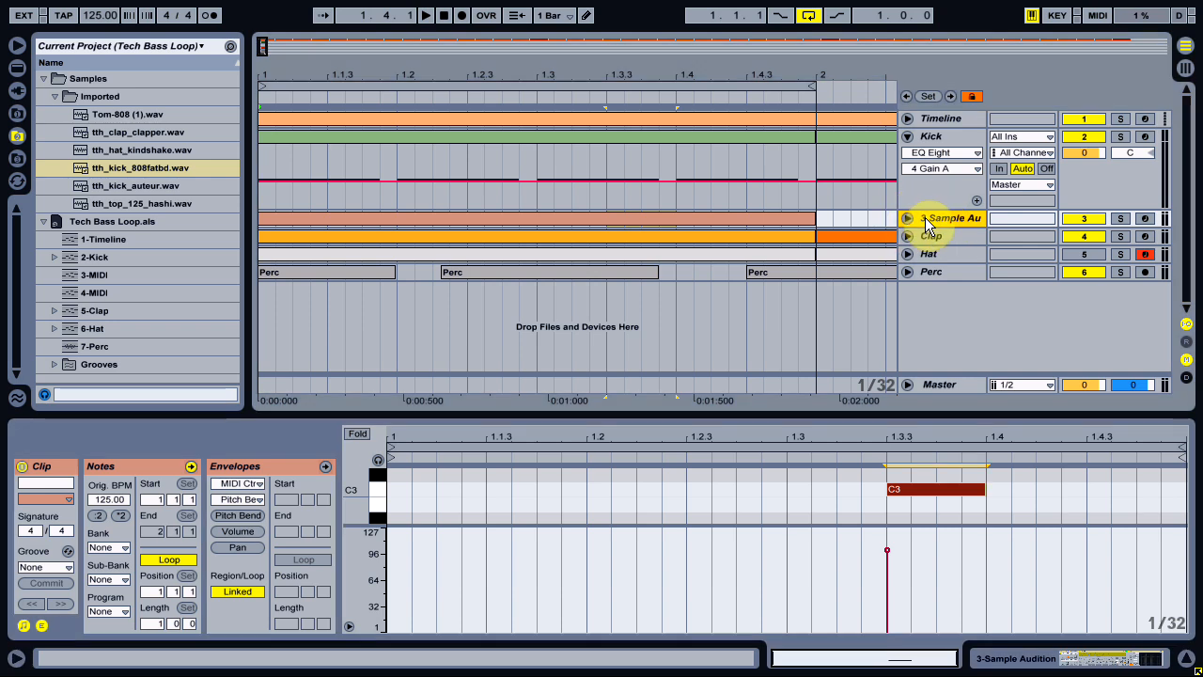
key("space")
double_click(944, 219)
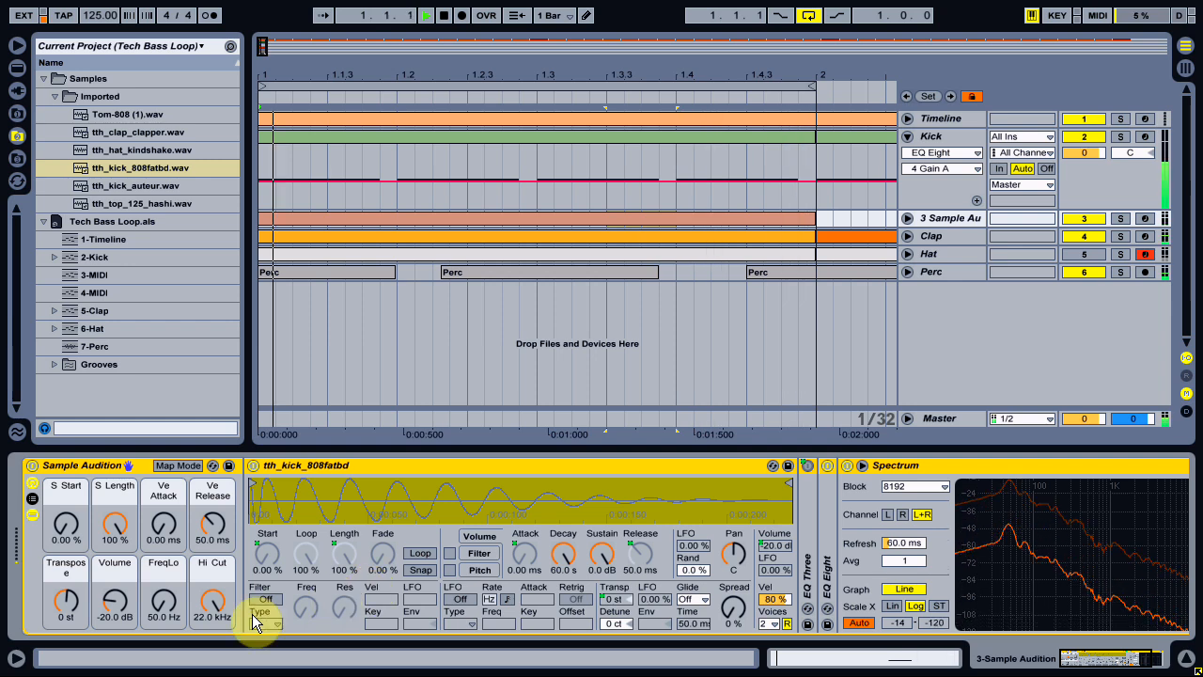
left_click_drag(66, 601, 66, 617)
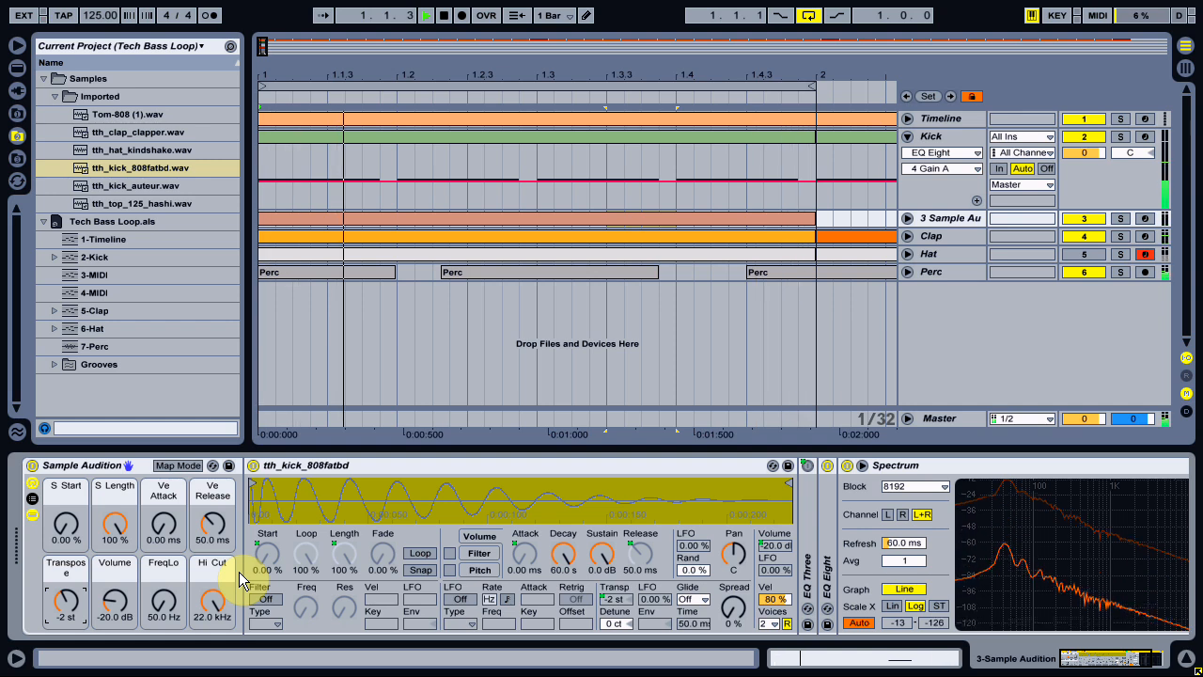
Step: Solo the Sample Audition track and set its sample start to 1.57 % and volume envelope attack to 4.24 ms
left_click(940, 216)
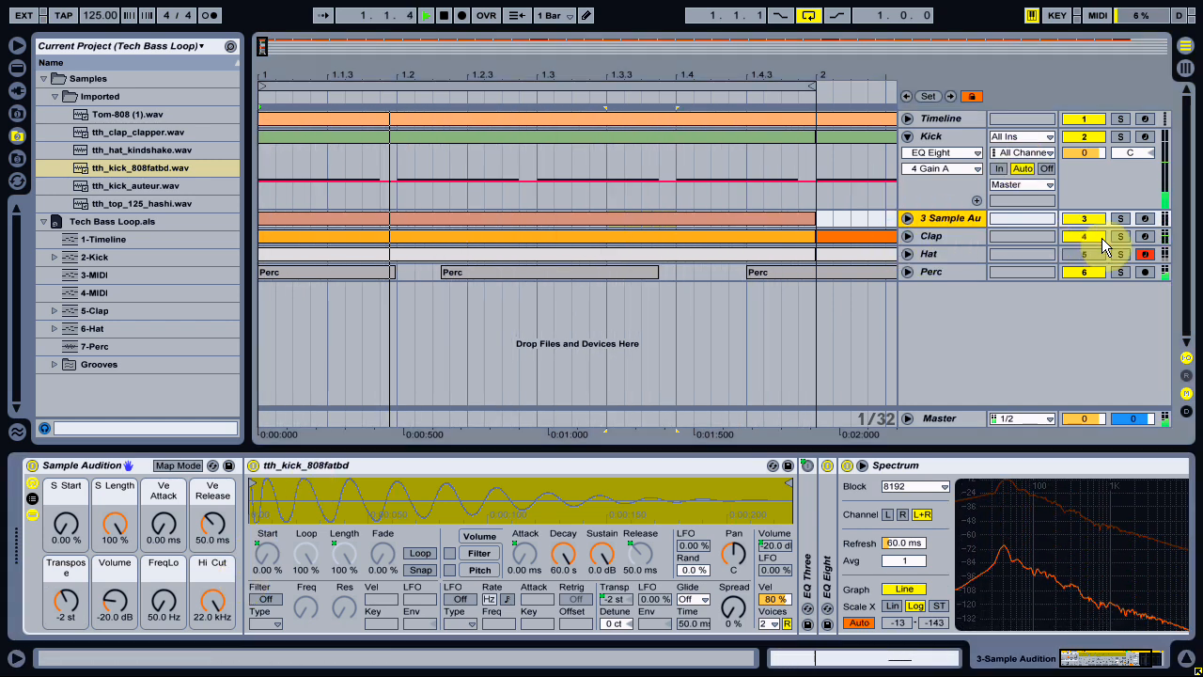
left_click(1120, 220)
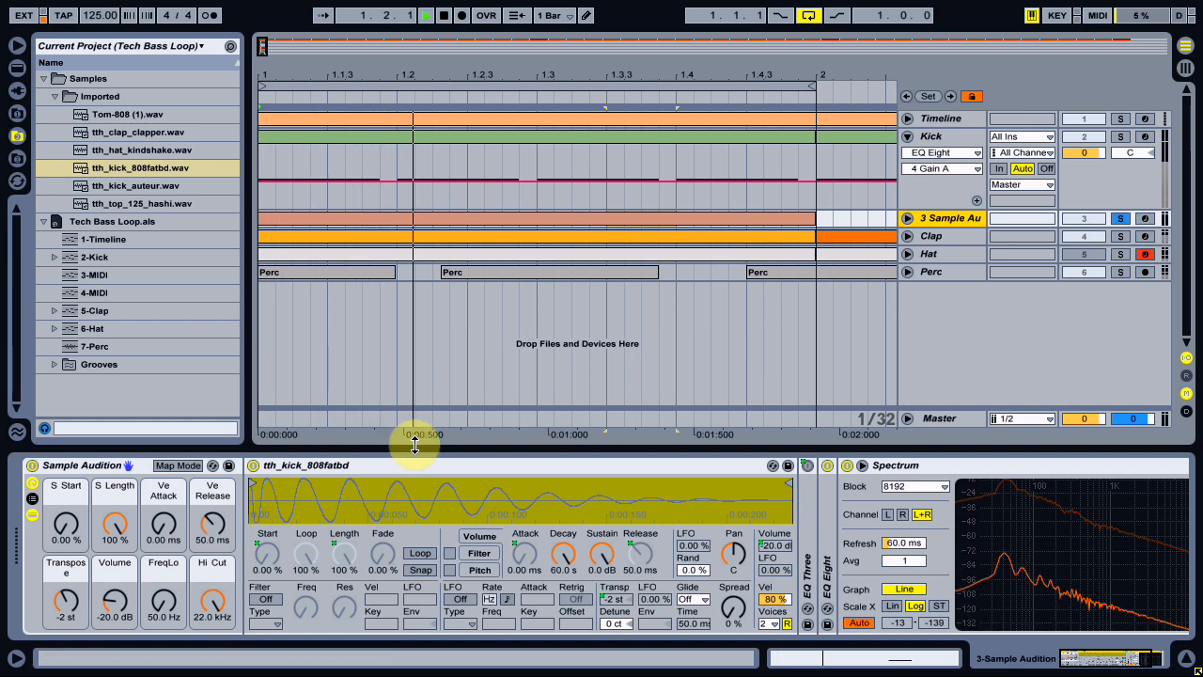
left_click(66, 525)
left_click_drag(65, 525, 66, 527)
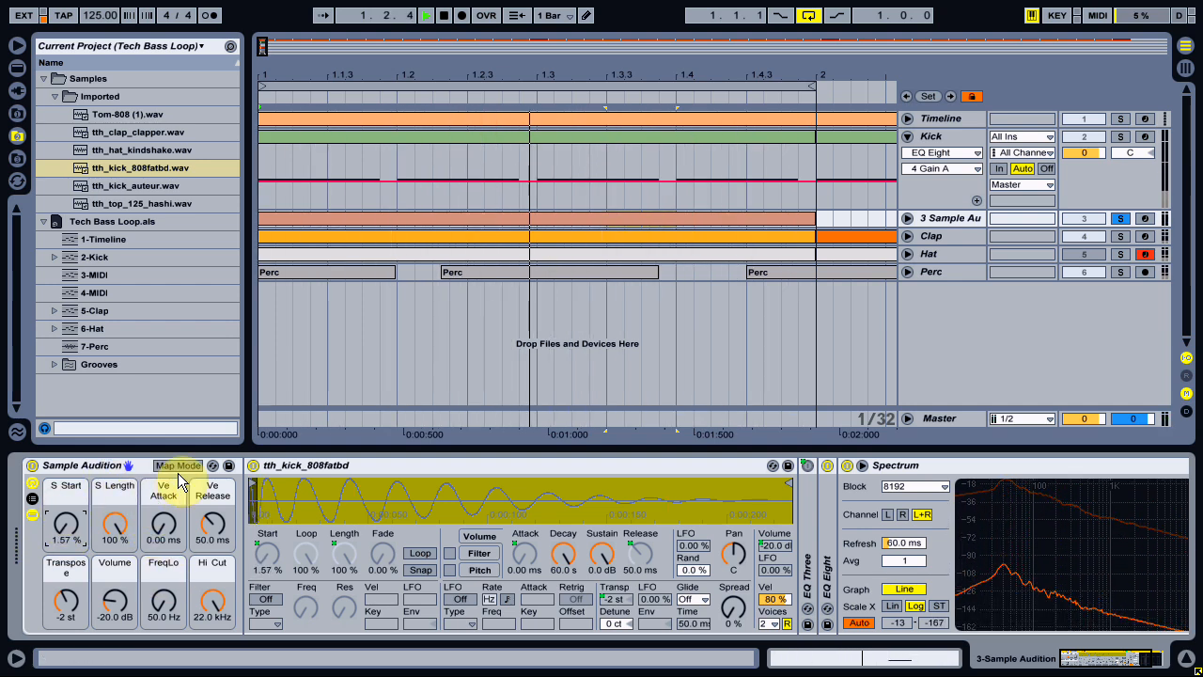
left_click(165, 515)
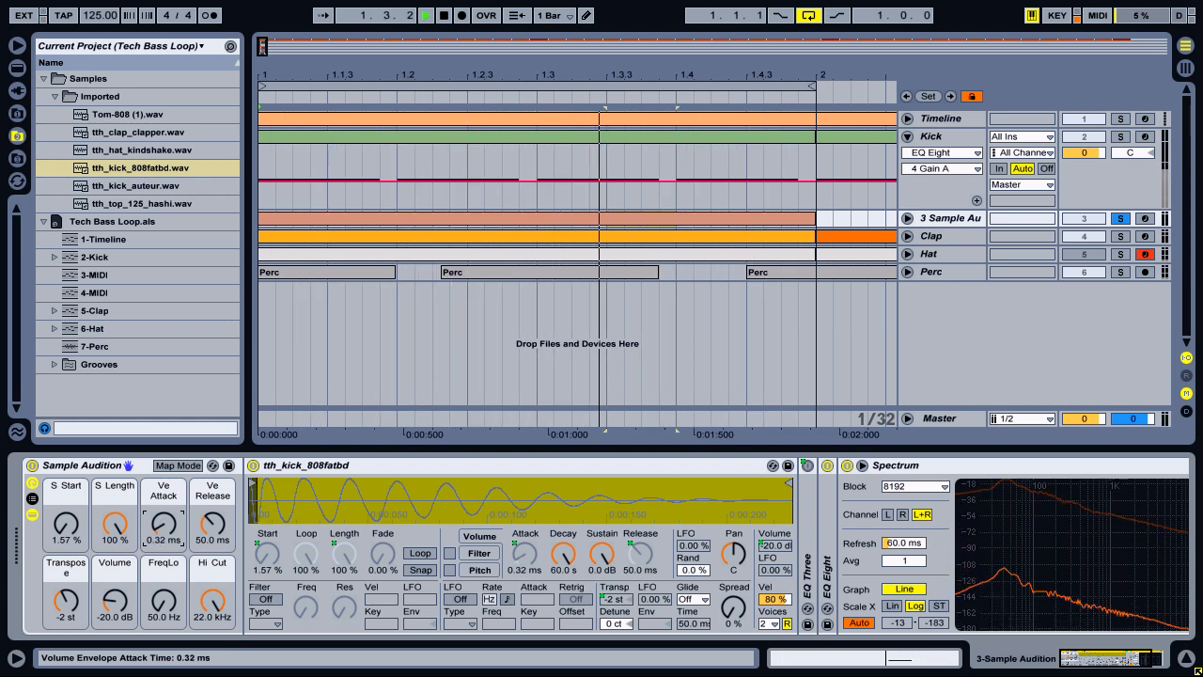
left_click_drag(166, 515, 165, 512)
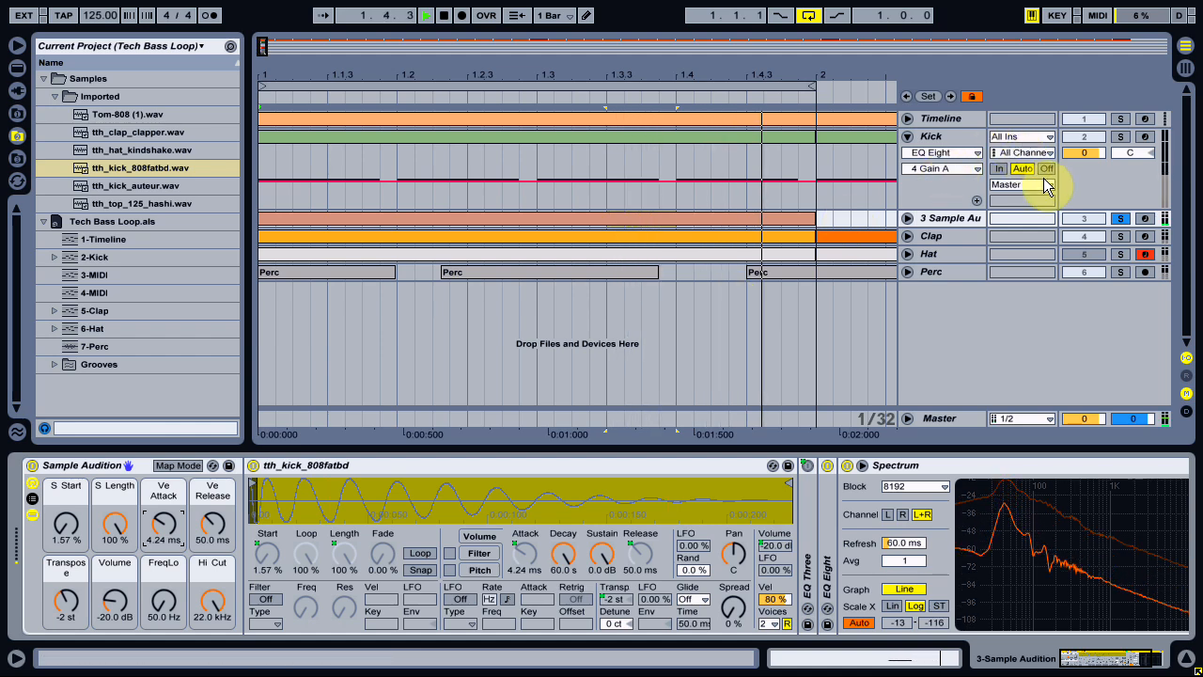
Step: Unsolo the Sample Audition track and compare its level with the other tracks in the Session View mixer
left_click(1118, 221)
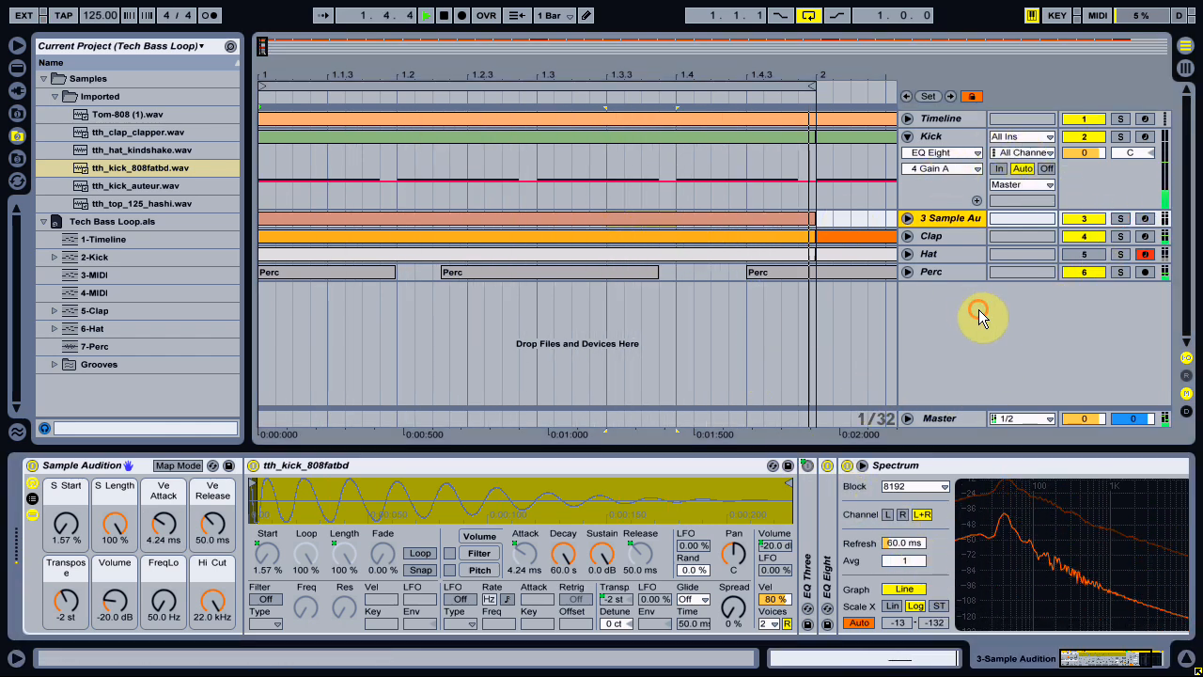
key("Tab")
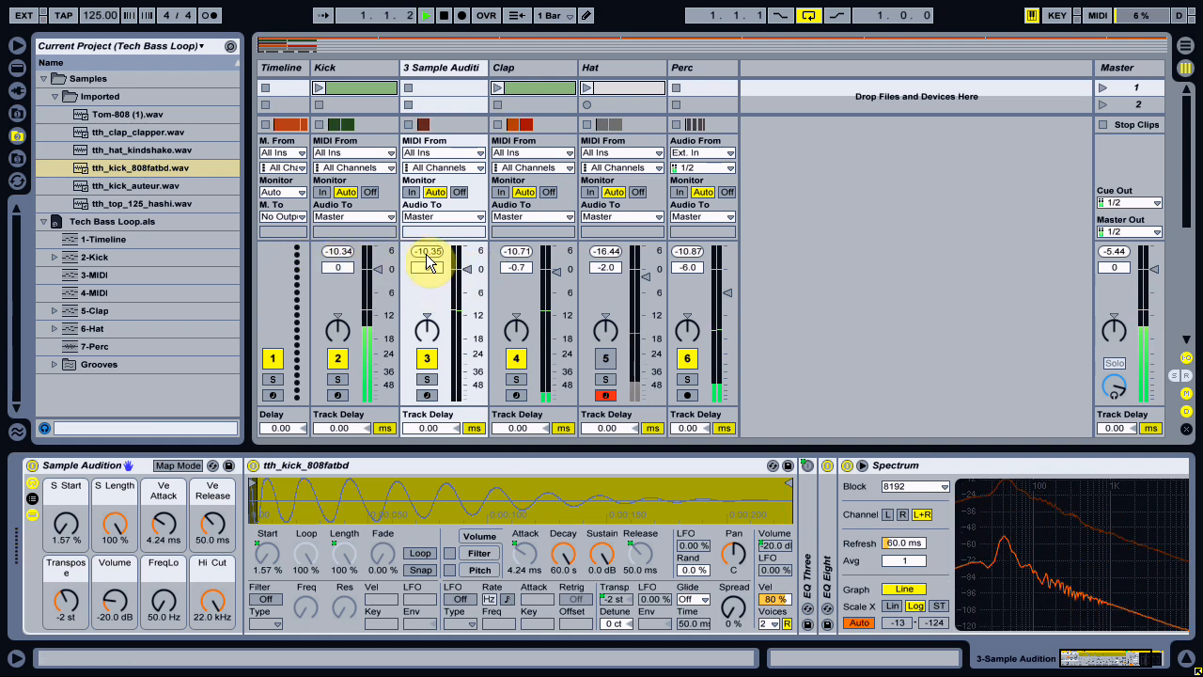
key("Tab")
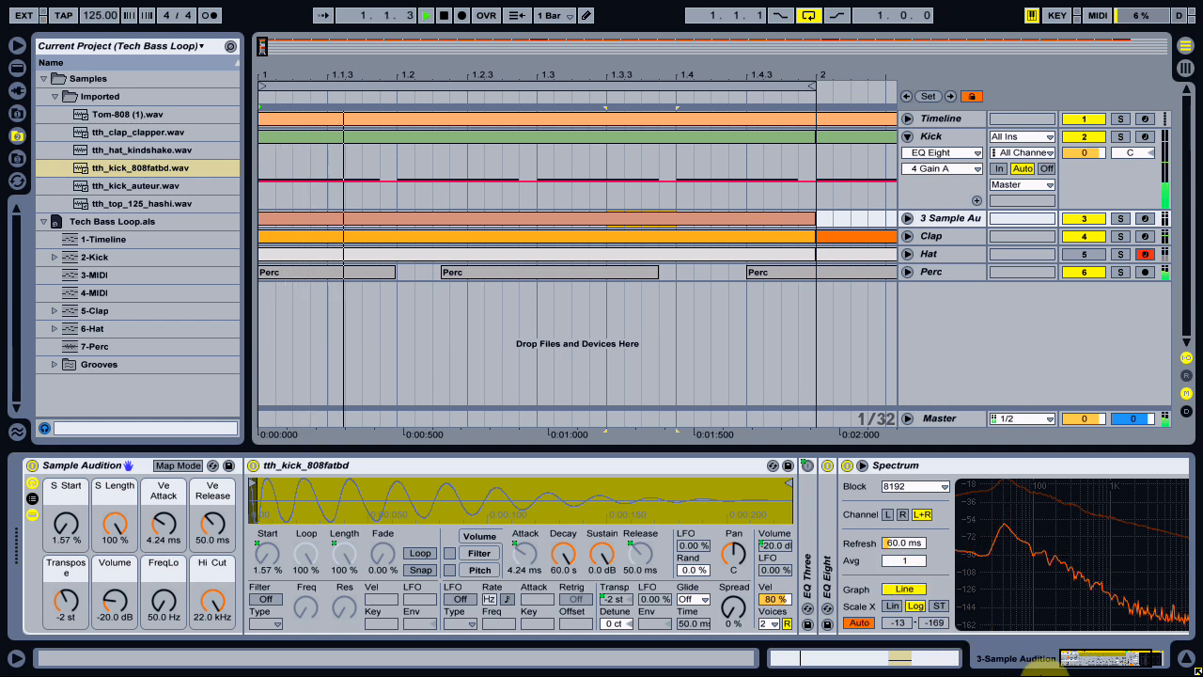
Step: Add the FabFilter Pro-Q (Mono) plug-in to the end of the Sample Audition track's device chain
left_click_drag(1102, 663, 1133, 658)
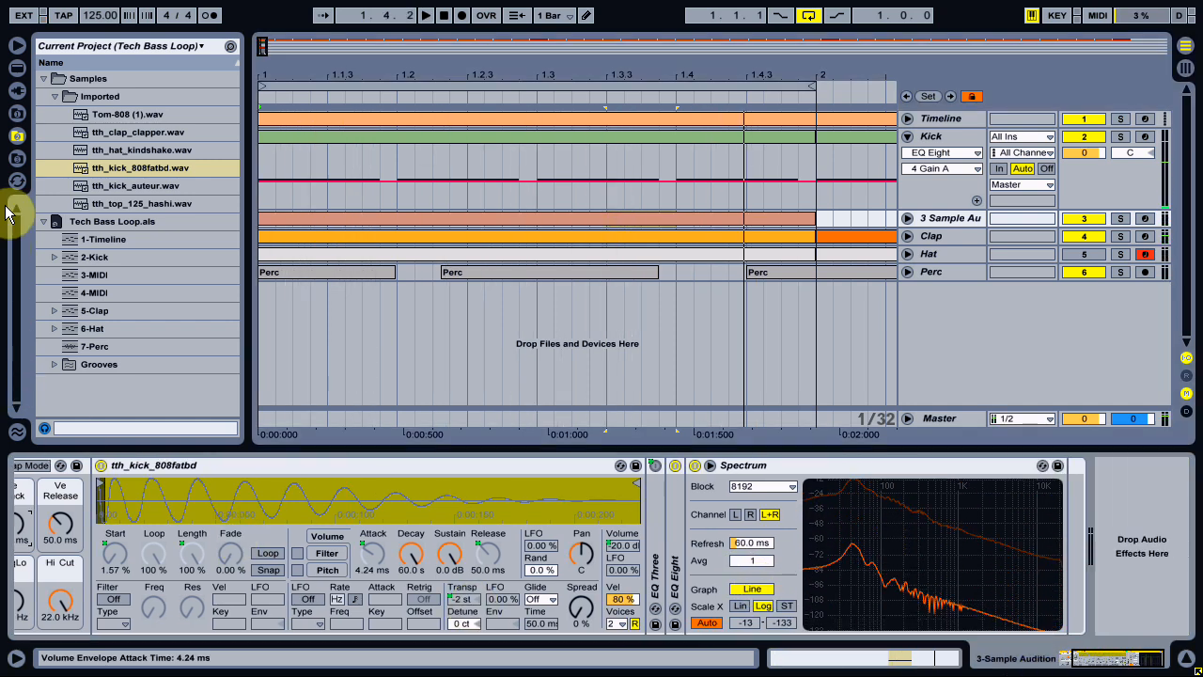
left_click(16, 91)
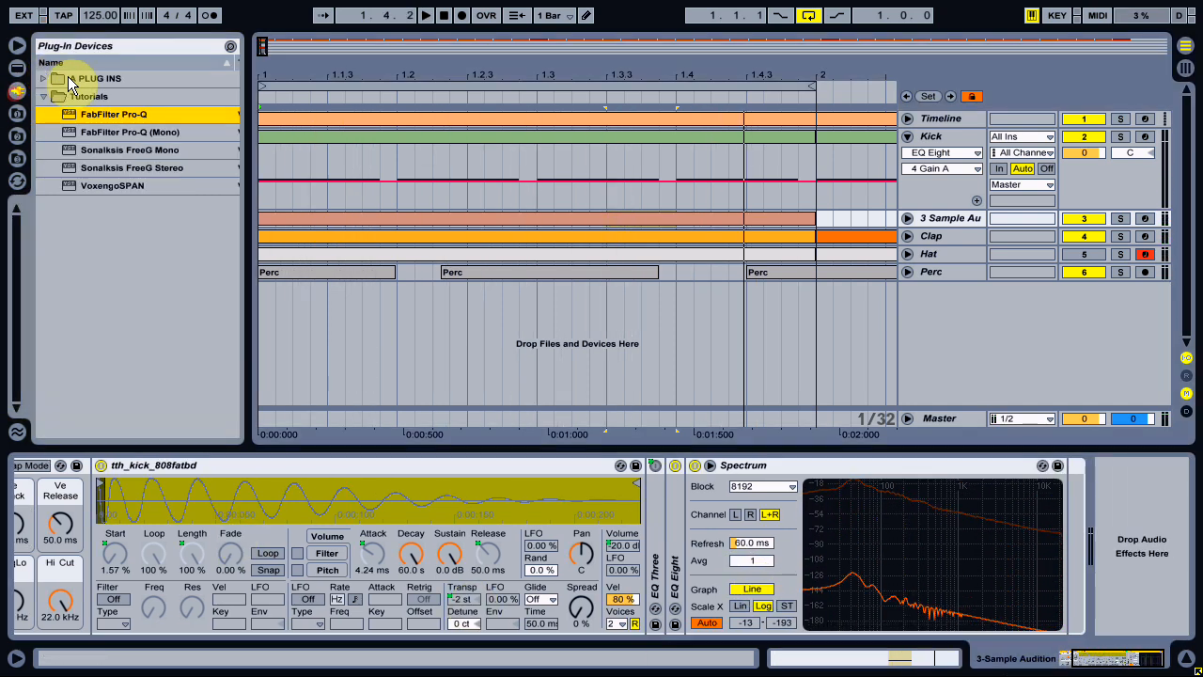
left_click(75, 130)
left_click_drag(75, 131, 1123, 551)
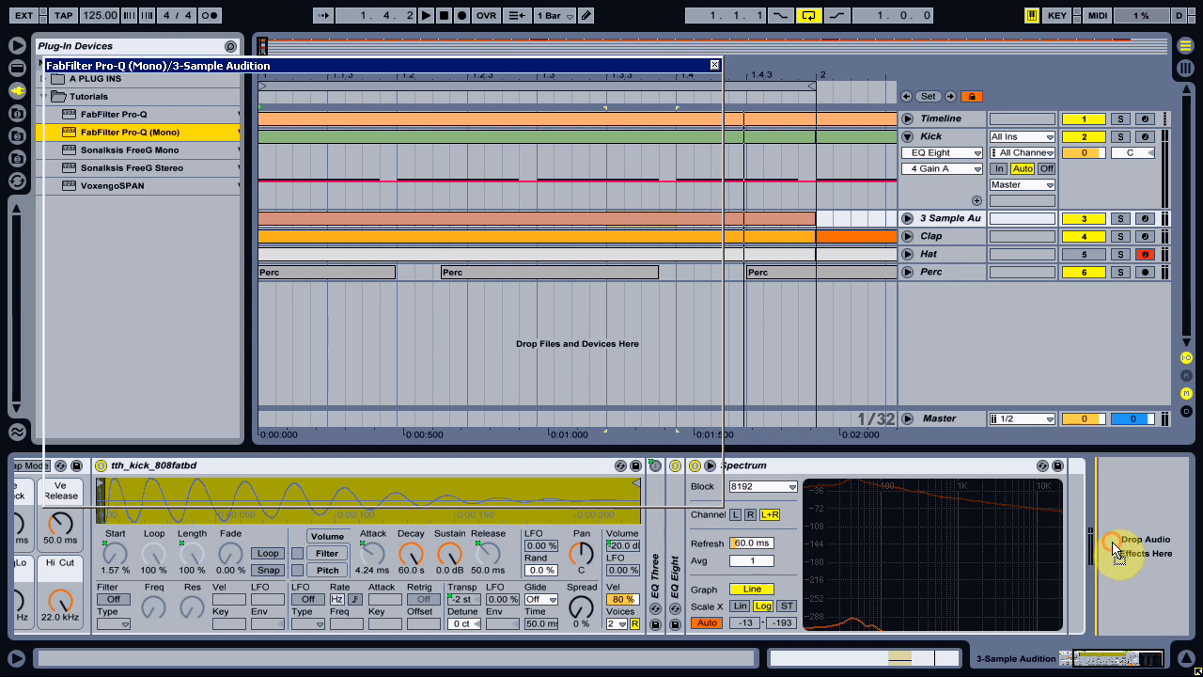
Step: Create a 48 dB/oct low-cut band at about 24 Hz in Pro-Q and close the plug-in window
double_click(97, 244)
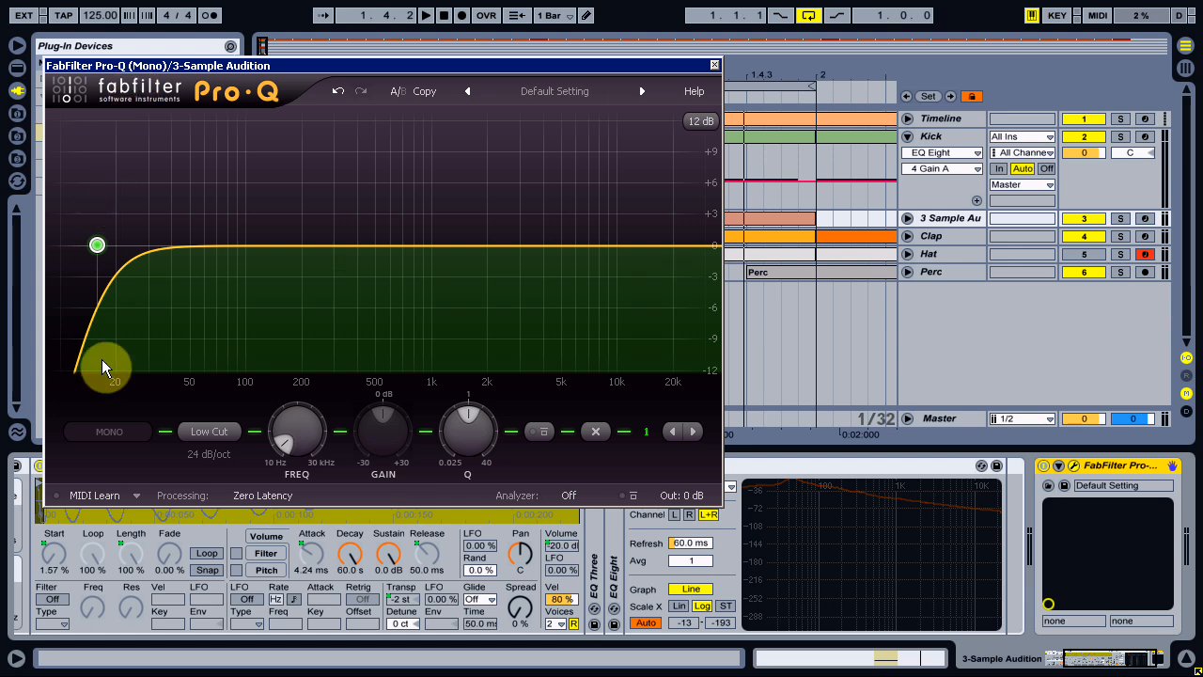
left_click(209, 455)
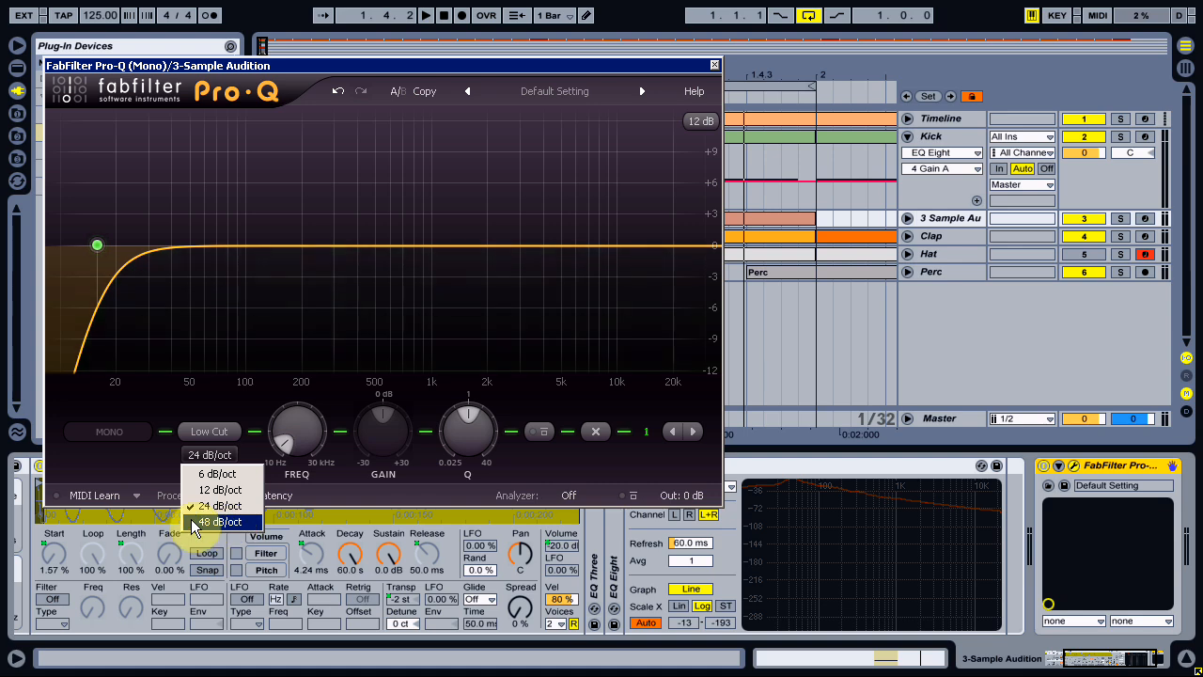
left_click(205, 523)
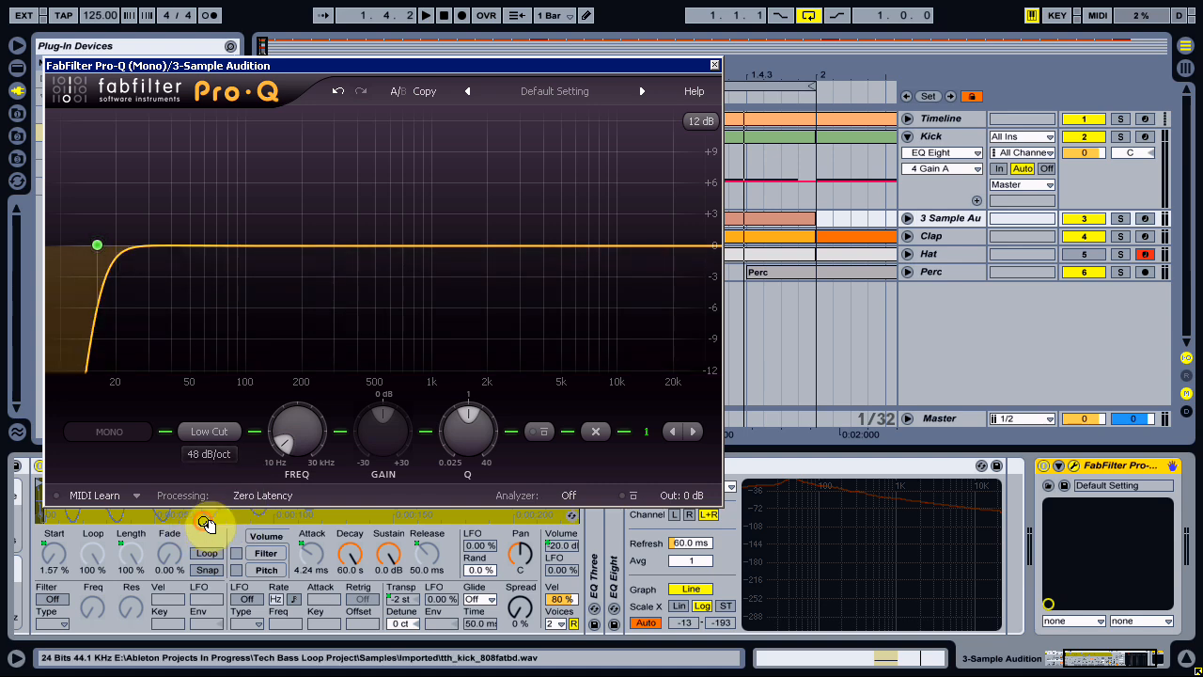
left_click_drag(297, 437, 286, 414)
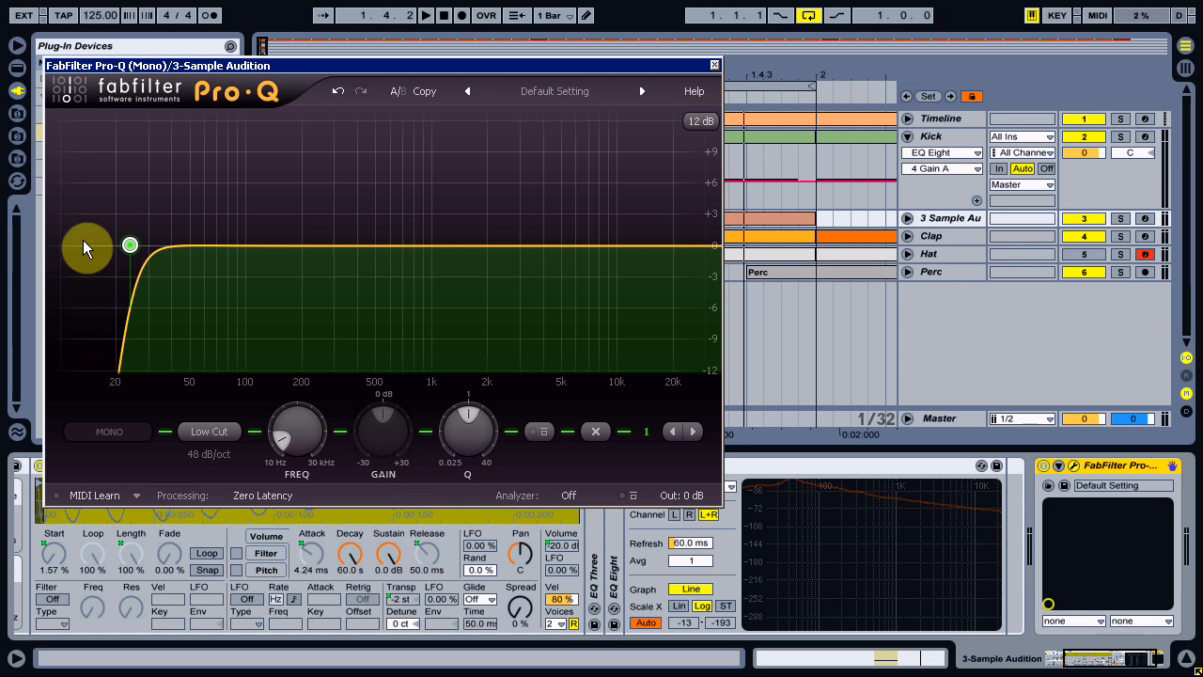
left_click(715, 64)
Step: Play back the loop to hear the filtered 808 kick together with the drums
left_click(617, 70)
left_click_drag(618, 68, 624, 70)
left_click_drag(445, 69, 454, 69)
key("space")
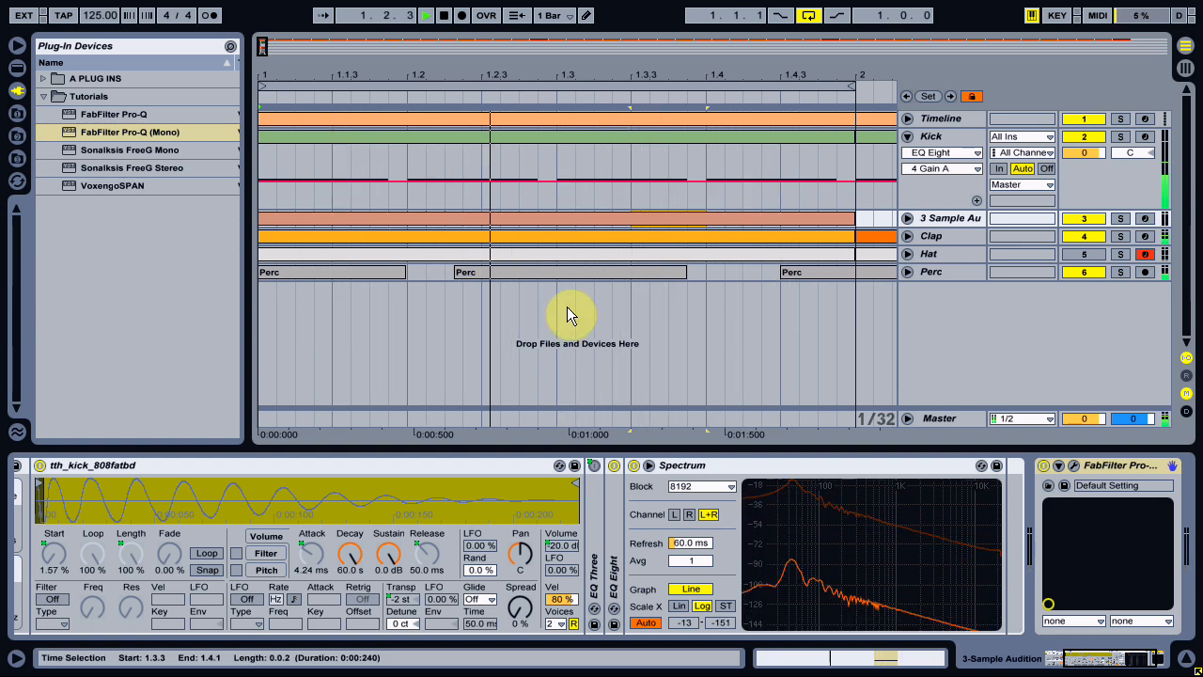
key("space")
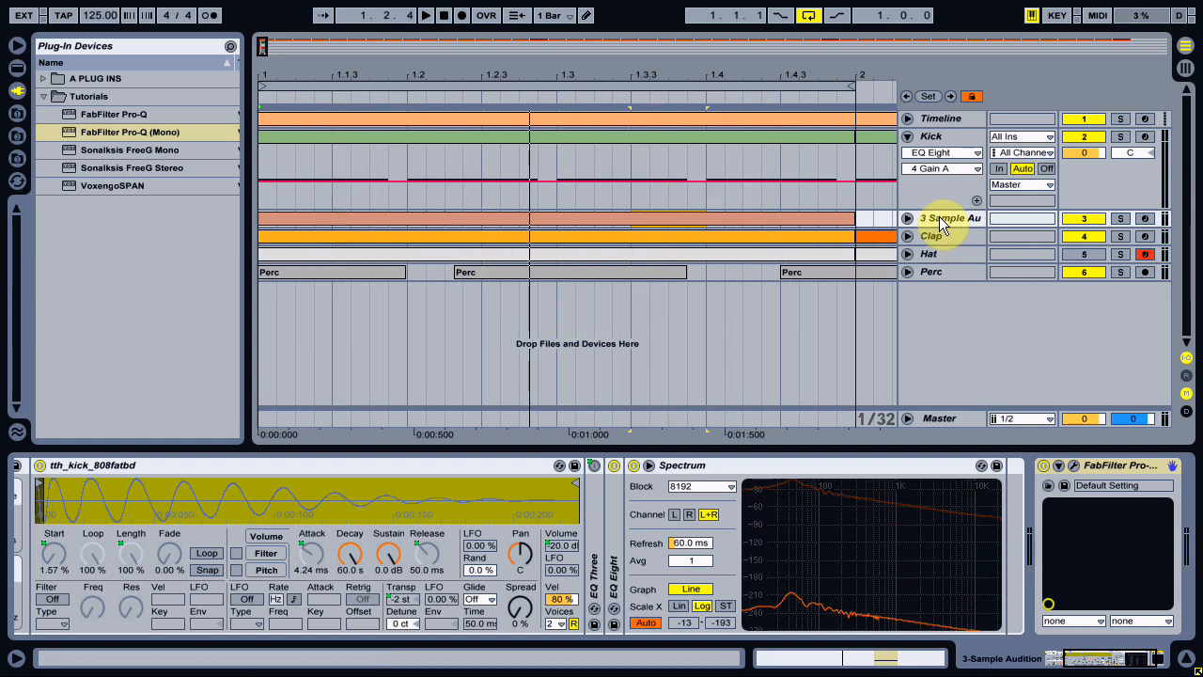
Step: Insert a new MIDI track below the 808 Sample Audition track and create an empty one-bar MIDI clip at its start
left_click(940, 217)
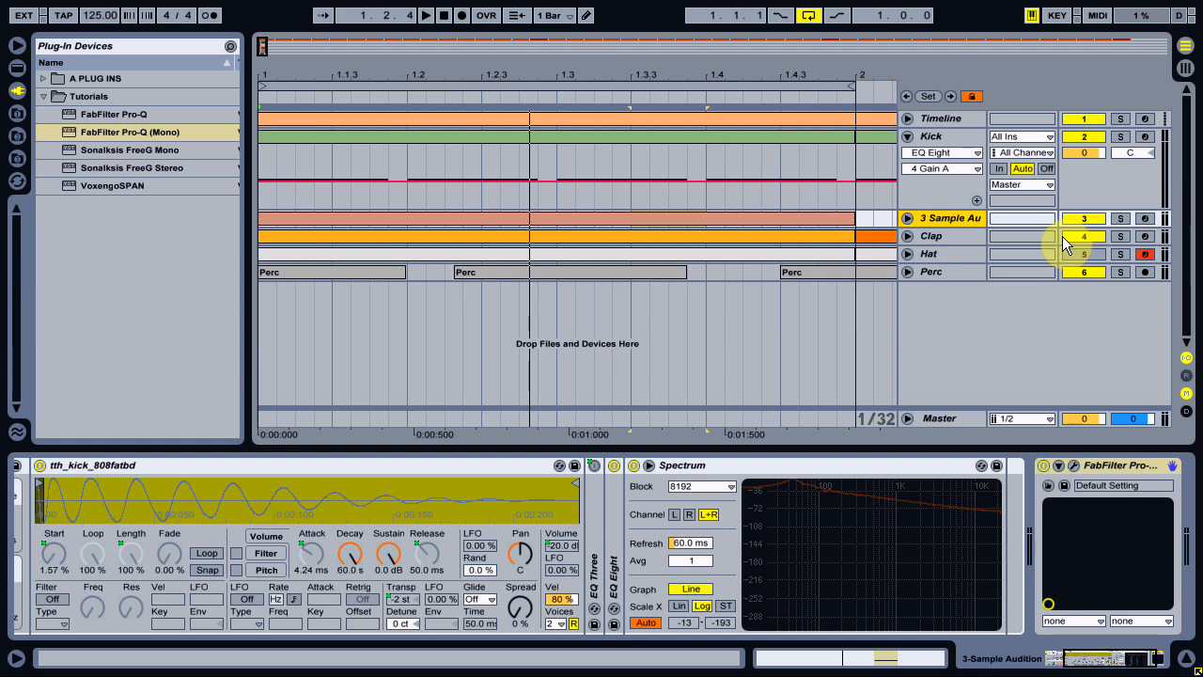
key("ctrl+shift+t")
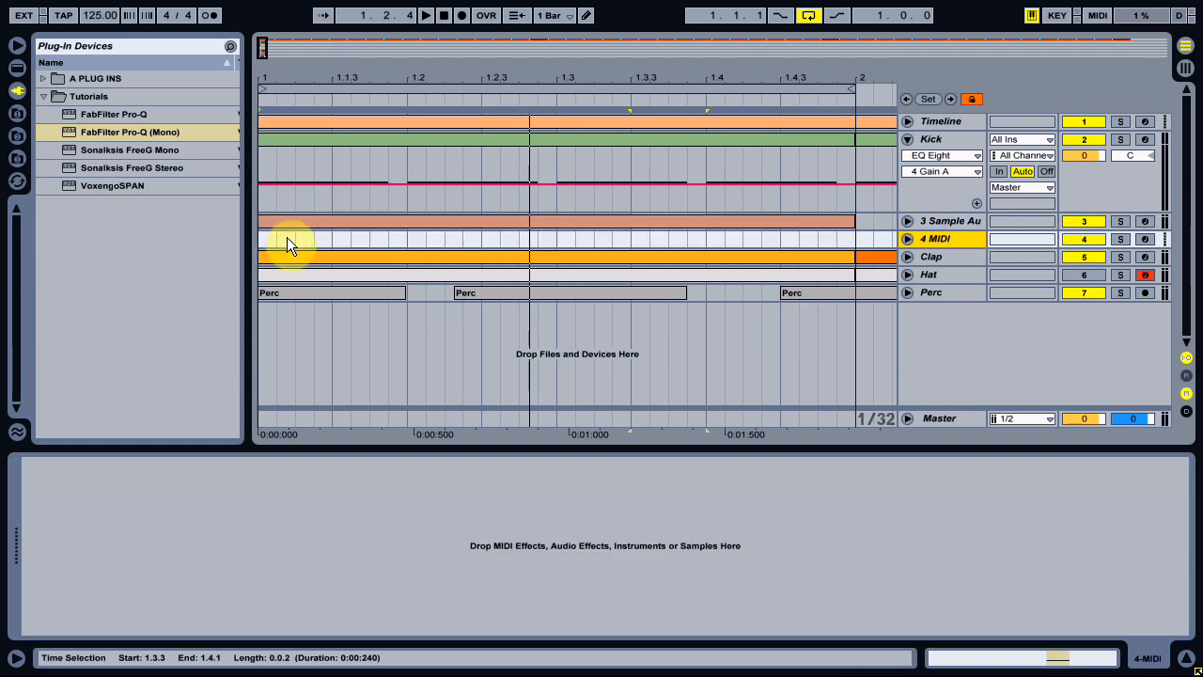
left_click(277, 240)
left_click_drag(260, 241, 850, 236)
key("ctrl+shift+m")
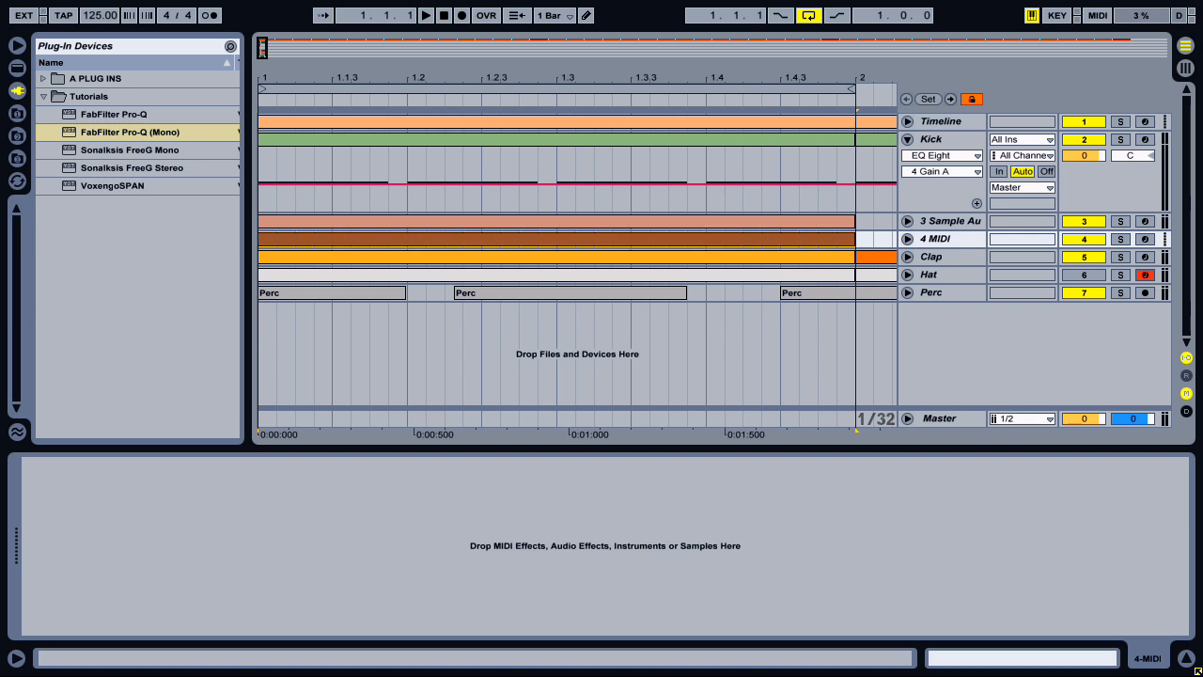
Step: Enter two C3 notes of length 0.0.2 in the new clip, starting at 1.1.3 and 1.2.3
double_click(403, 241)
mouse_move(365, 508)
left_mouse_down()
mouse_move(400, 513)
mouse_move(443, 489)
mouse_move(606, 488)
left_mouse_up()
double_click(499, 491)
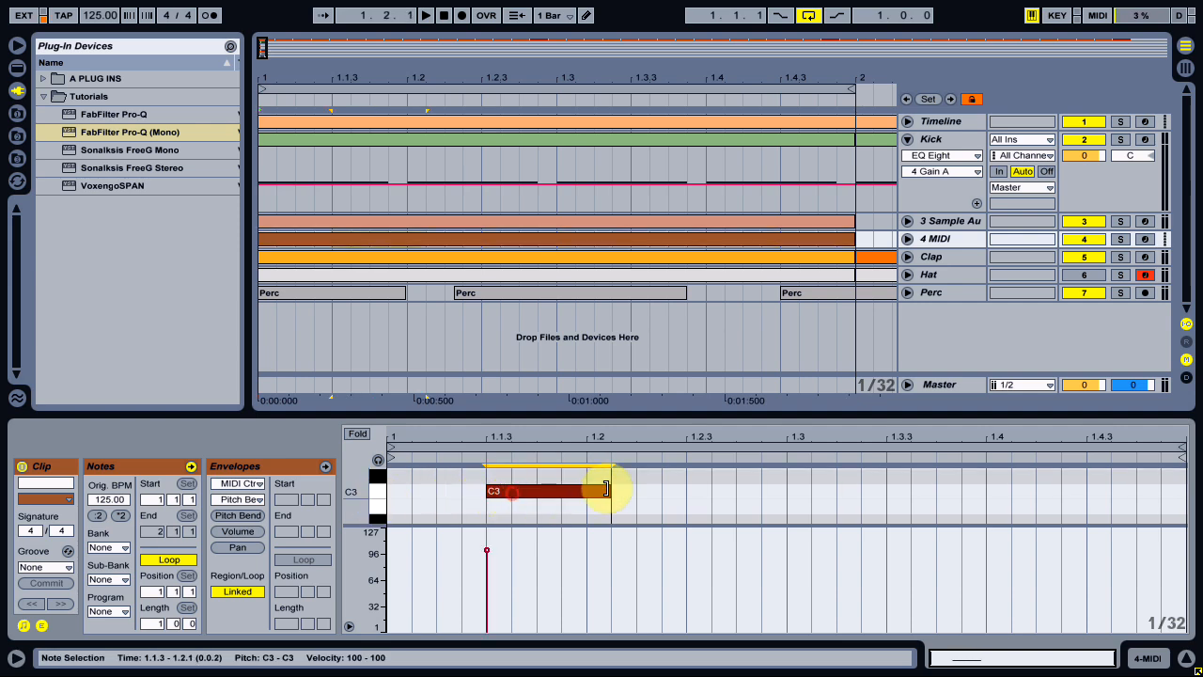
left_click_drag(518, 492, 695, 503)
Step: Load the Sample Audition instrument rack from the Keith Mills presets onto the new MIDI track
left_click(954, 239)
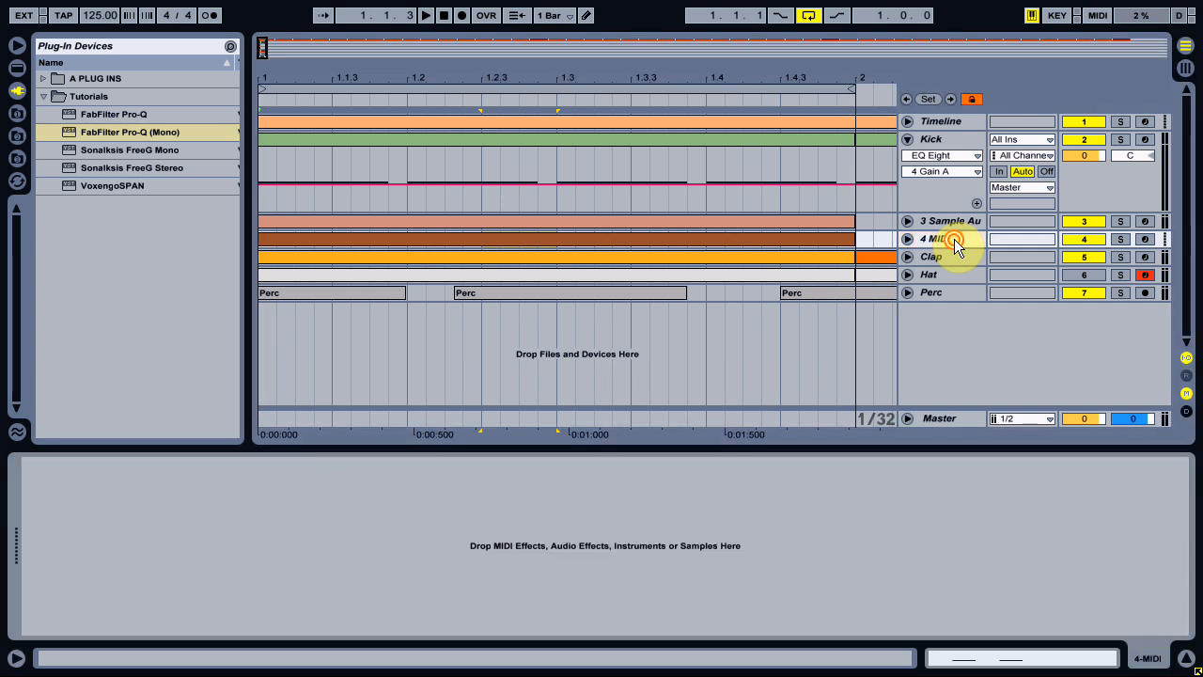
left_click(13, 75)
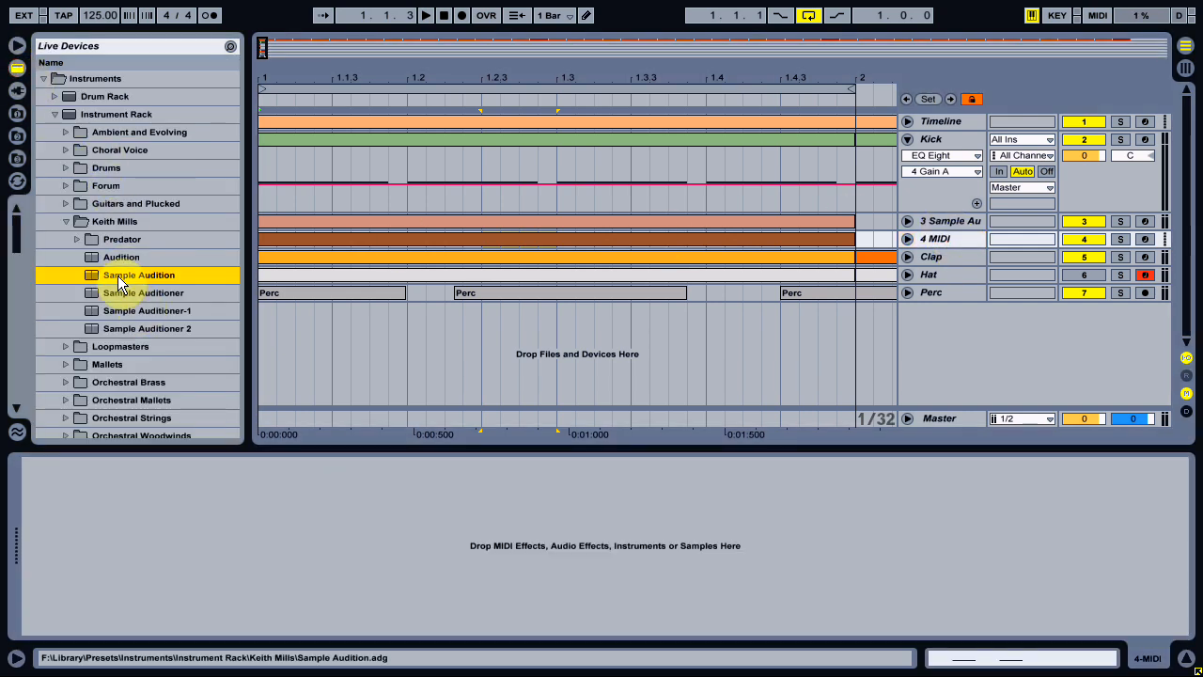
left_click_drag(119, 282, 944, 243)
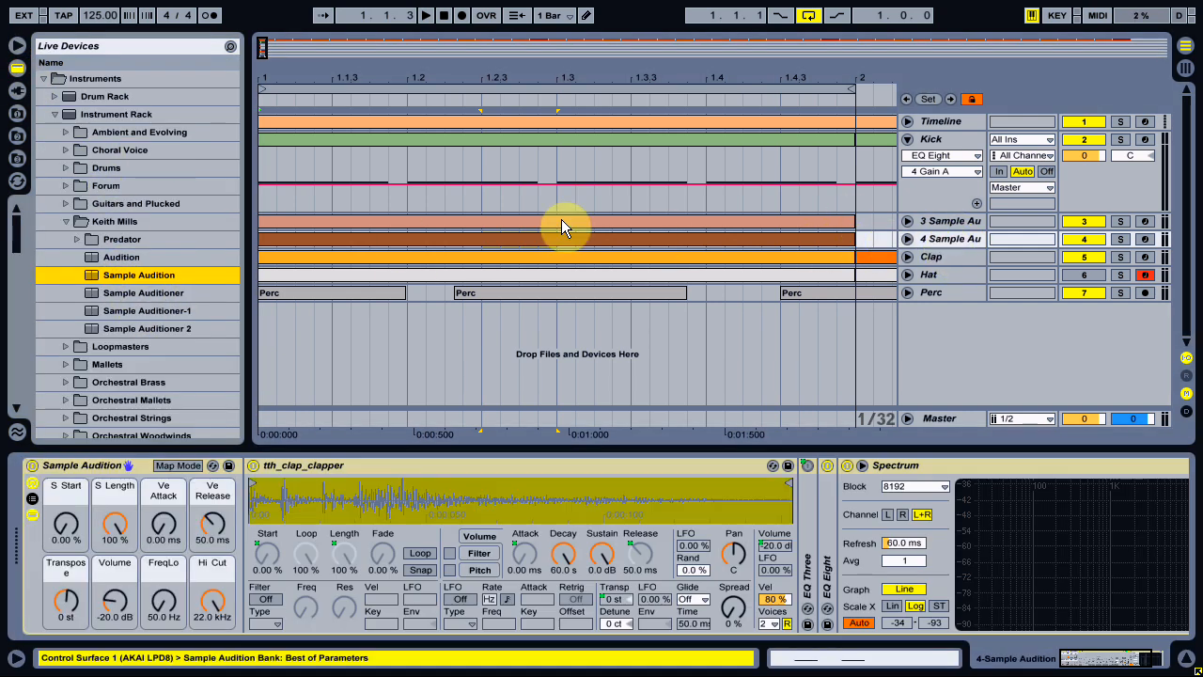
Step: Load Tom-808 (1).wav into the rack's sampler and set its volume to -16.7 dB and transpose to -2 st
left_click(17, 135)
left_click_drag(98, 119, 550, 502)
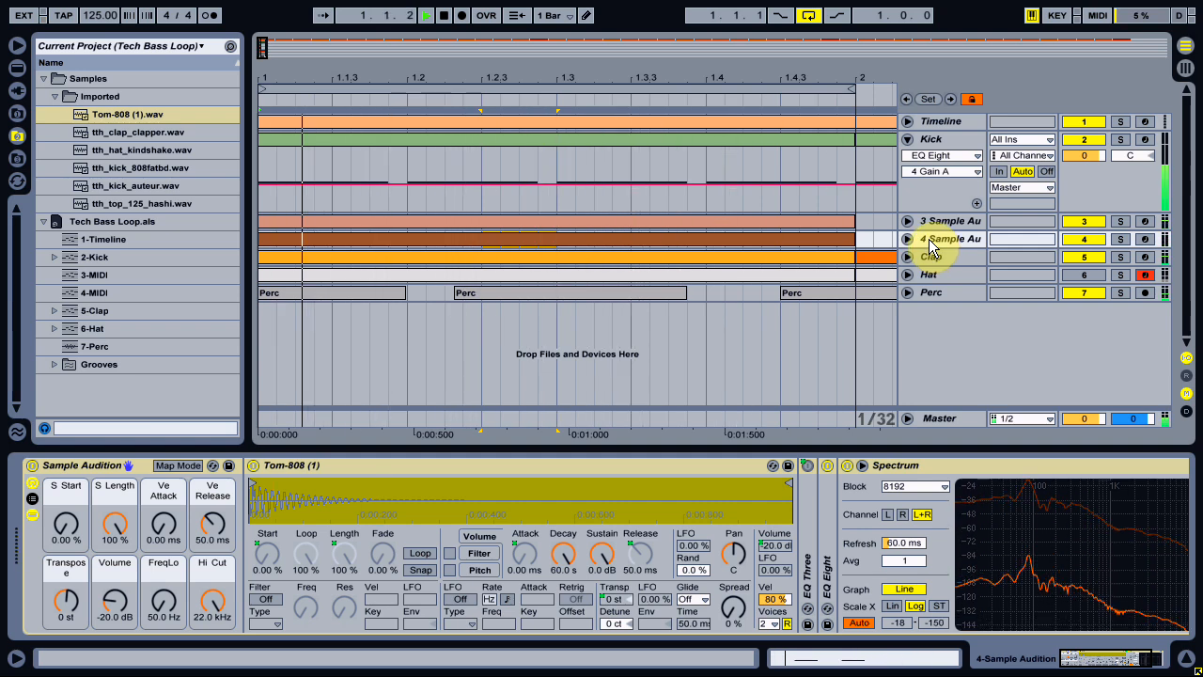
left_click_drag(114, 602, 66, 607)
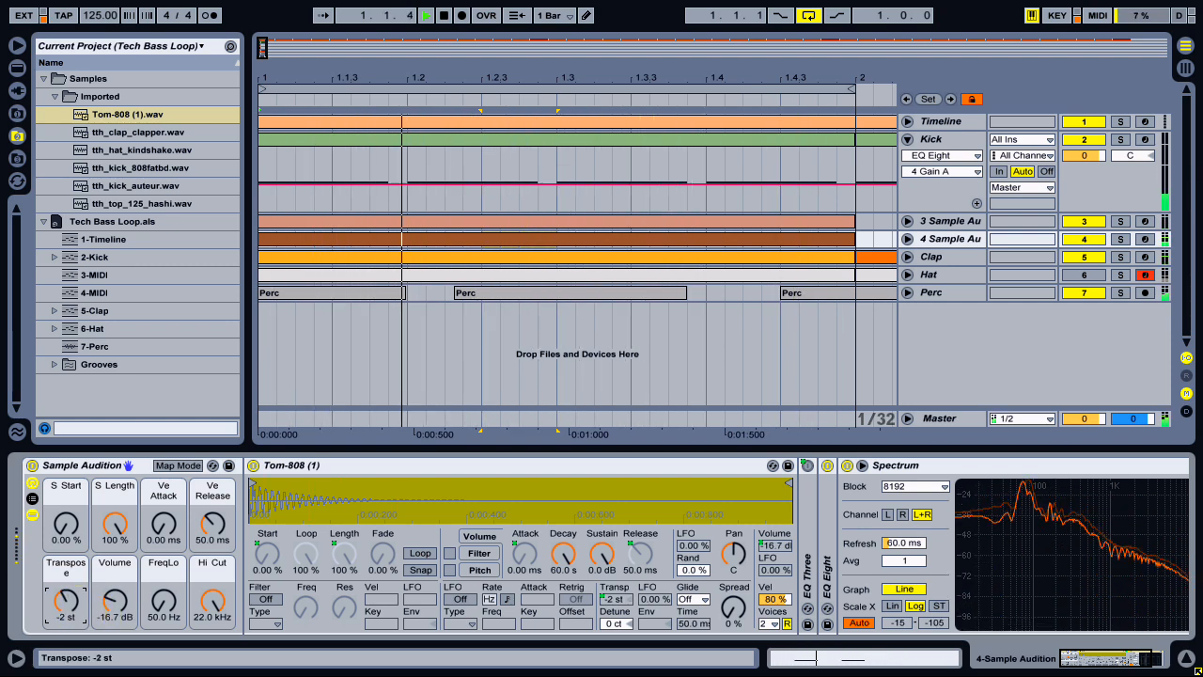
Step: Raise the note at 1.1.3 in the tom track's MIDI clip to D3
left_click(582, 241)
left_click_drag(362, 506, 377, 511)
left_click_drag(408, 414, 404, 326)
left_click_drag(363, 415, 365, 486)
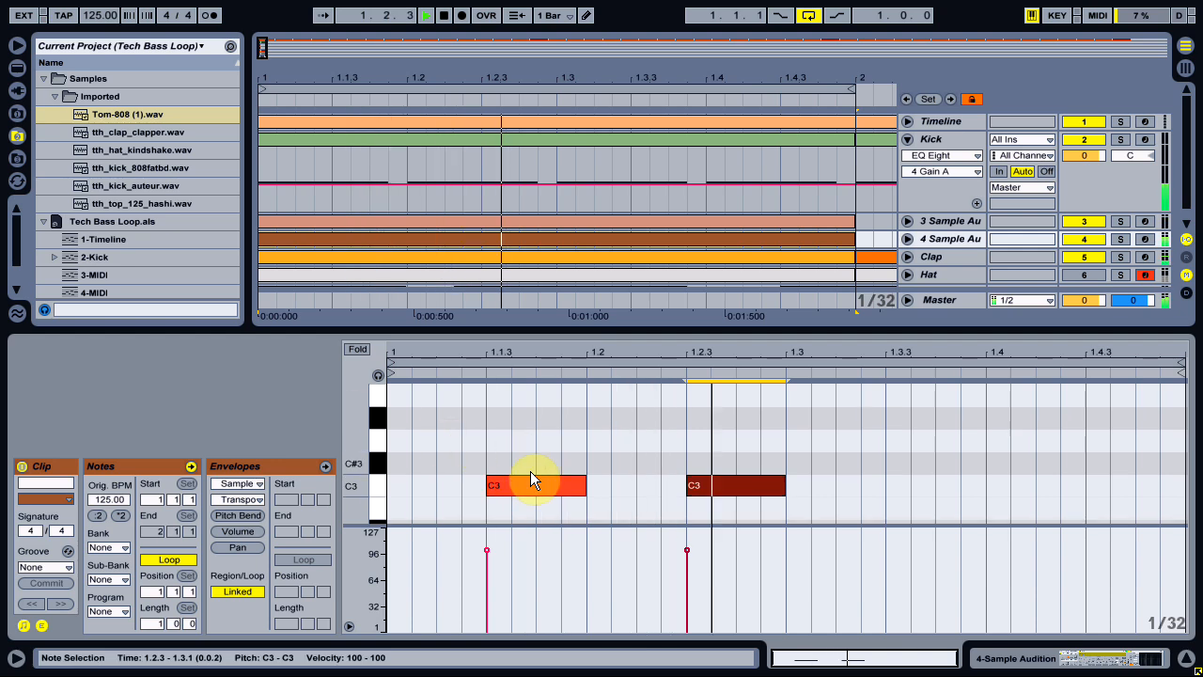
left_click(528, 488)
key("Up")
key("Up")
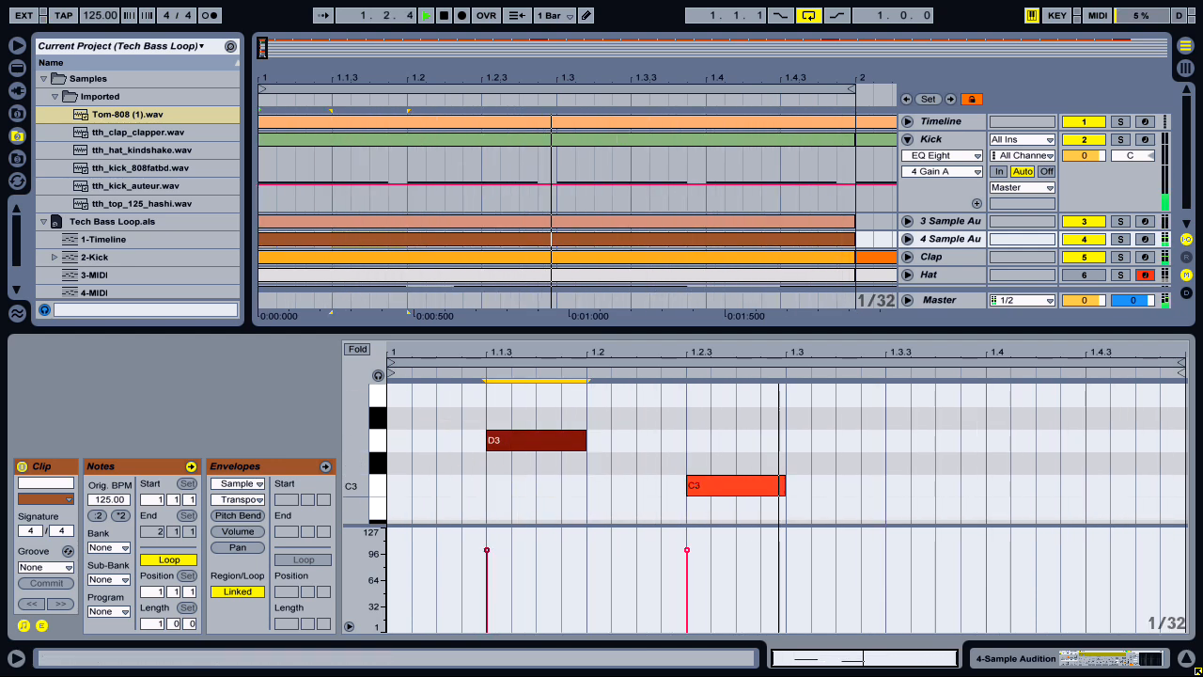
Step: Raise the note at 1.2.3 to F3
left_click(759, 487)
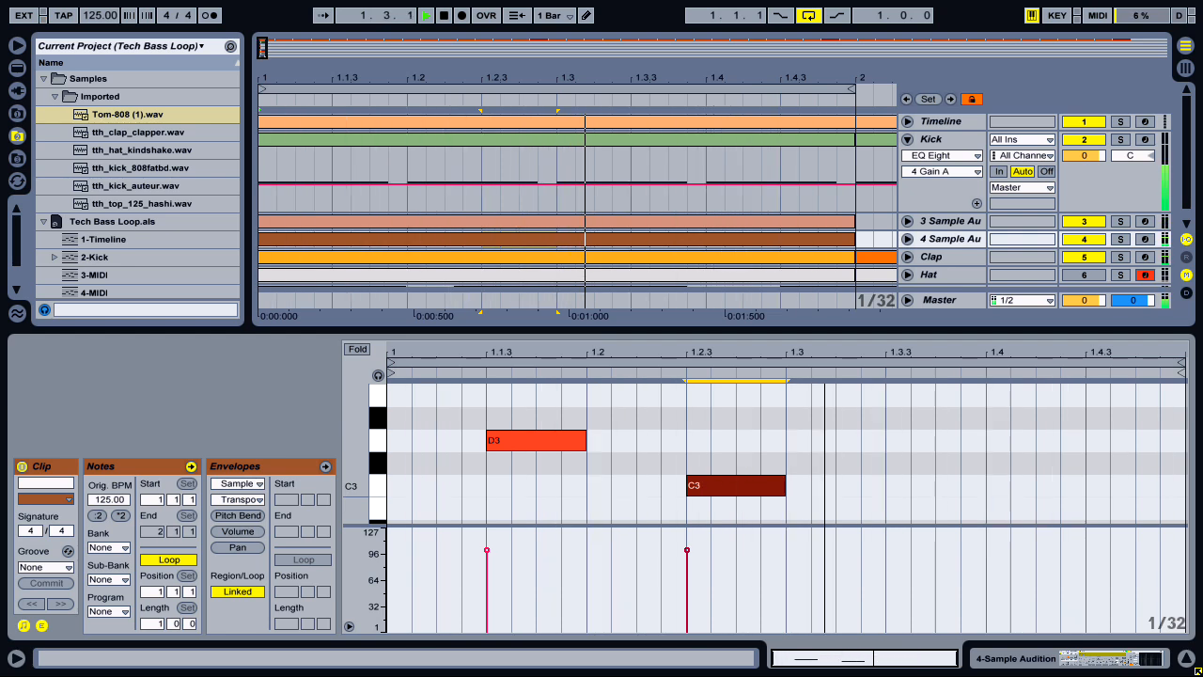
key("Up")
key("Up")
key("Up")
key("Up")
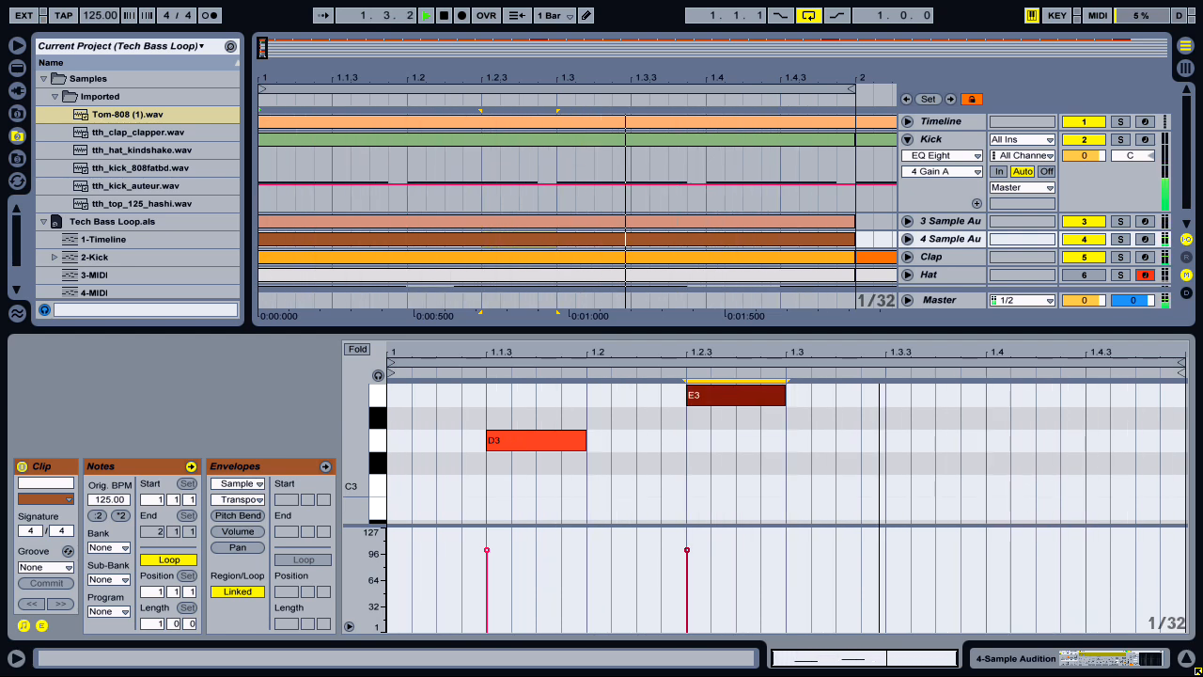
key("Up")
key("Up")
key("Down")
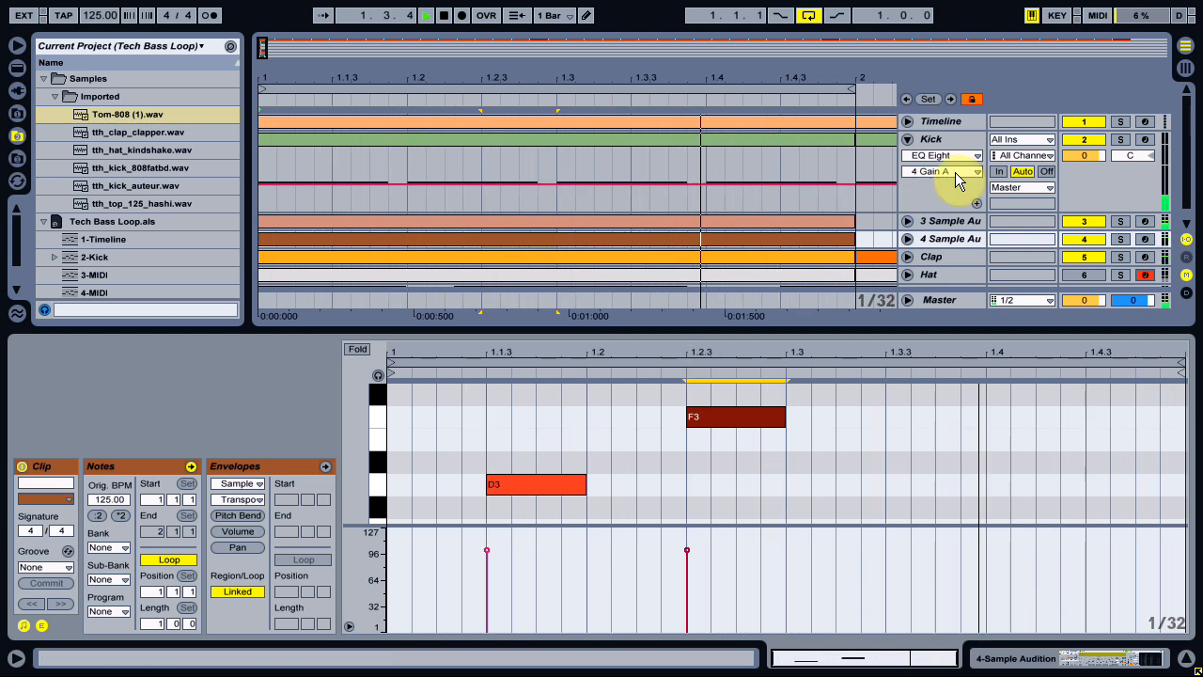
Step: Solo the tom track while setting the rack's sample start to 2.36 % and volume attack to 0.83 ms, then unsolo it
left_click(953, 243)
double_click(952, 243)
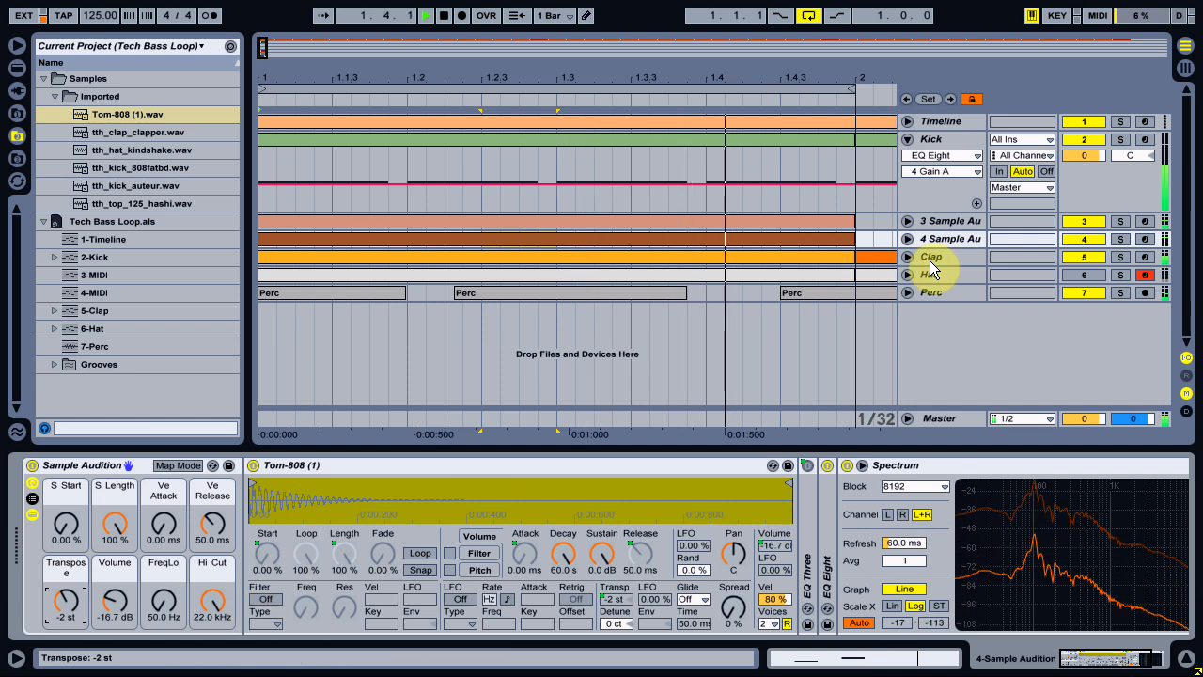
left_click(1120, 240)
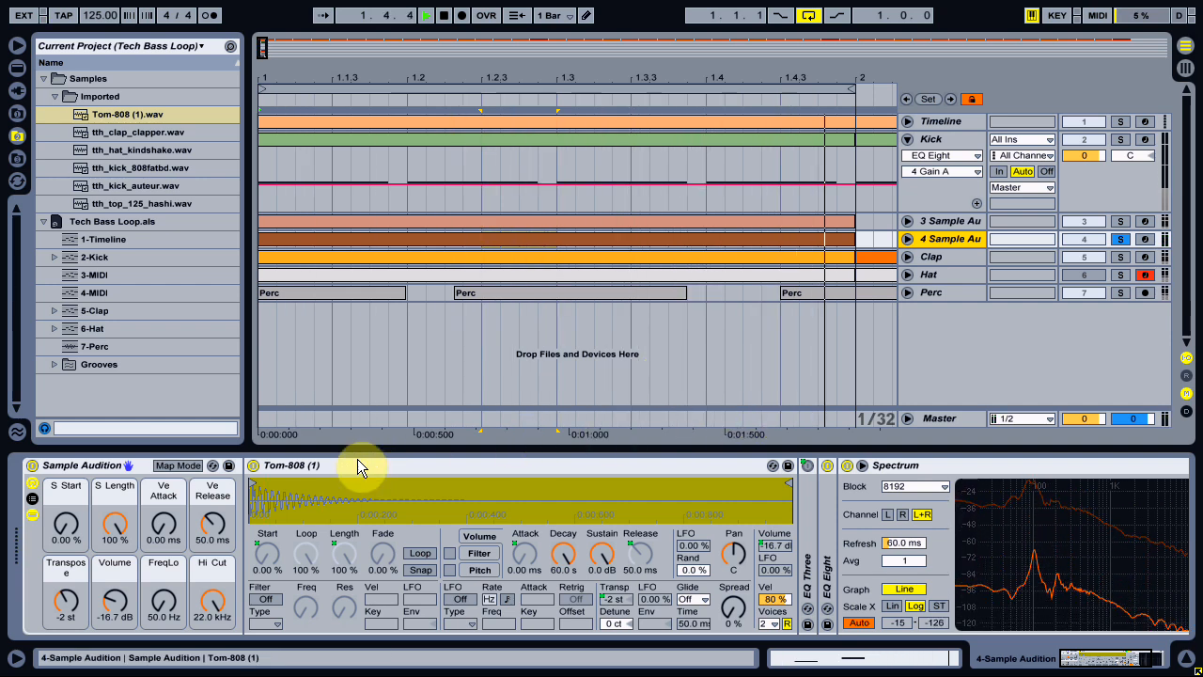
left_click(73, 532)
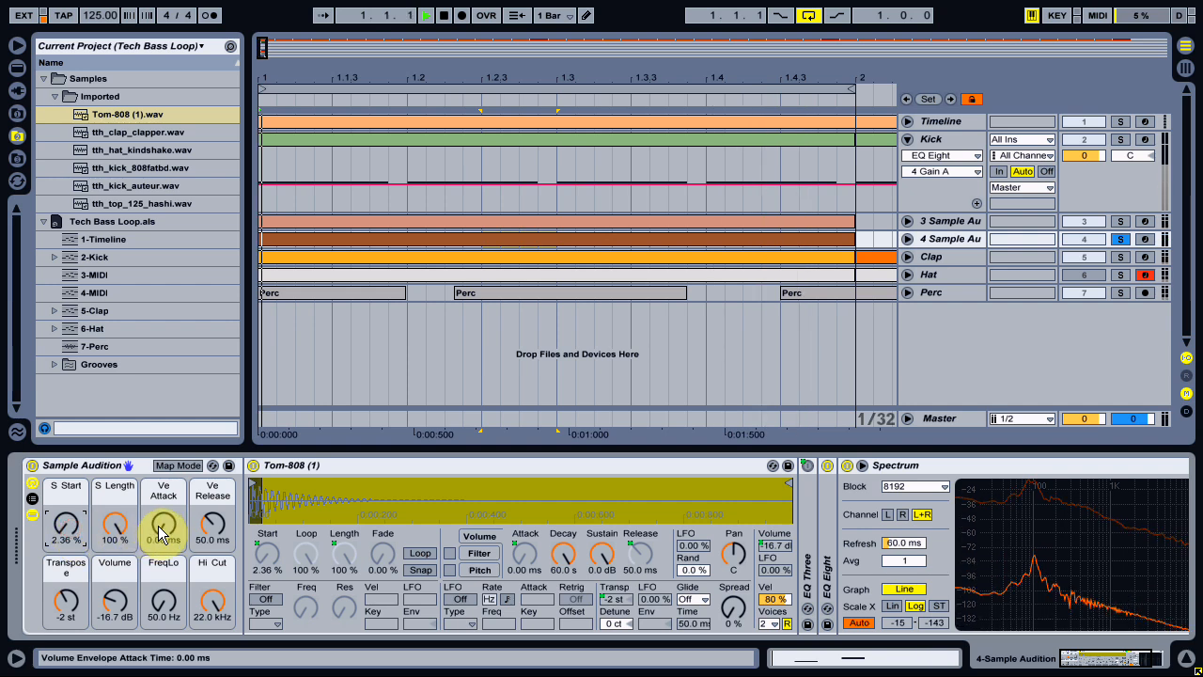
left_click_drag(164, 524, 164, 515)
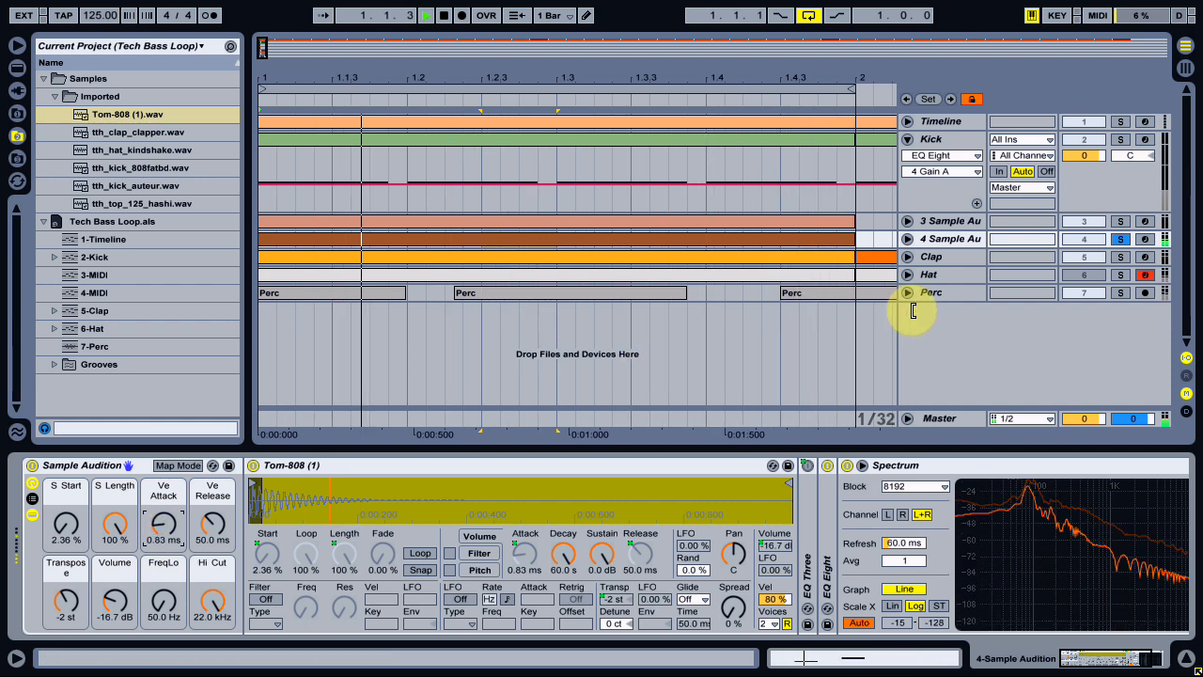
left_click(1120, 240)
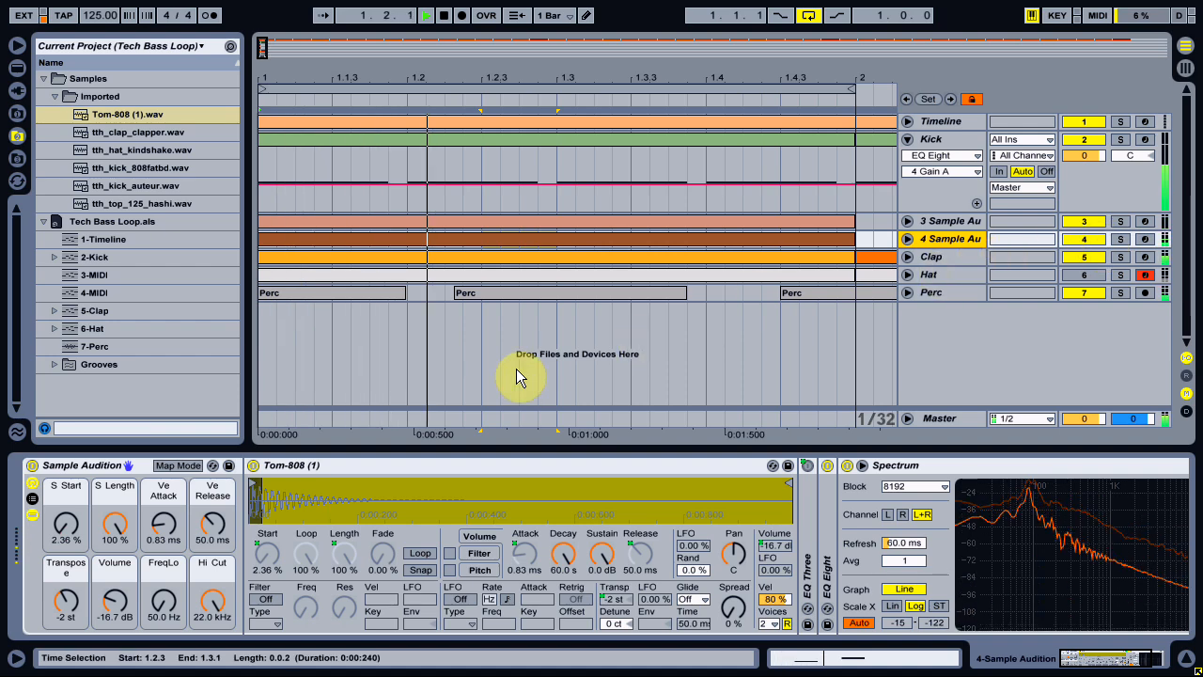
Step: Set the tom rack's volume to -13.9 dB against the Session View mixer levels, reset its peak reading and return to Arrangement View
left_click(946, 242)
key("Tab")
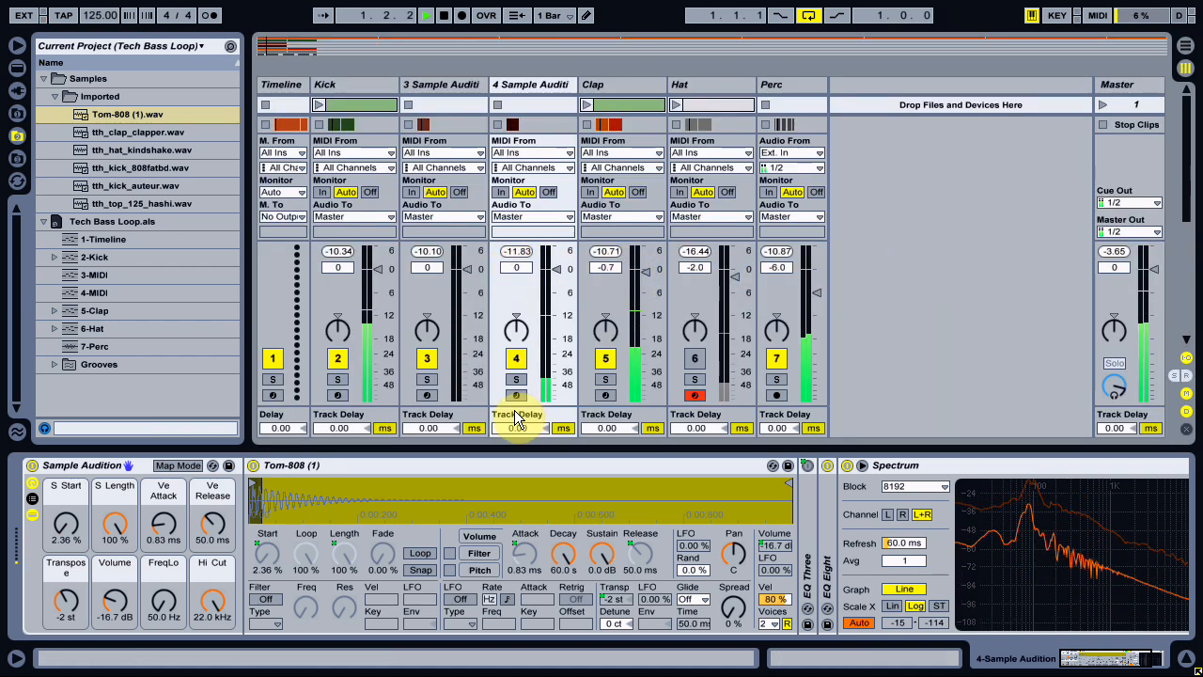
left_click_drag(104, 607, 103, 587)
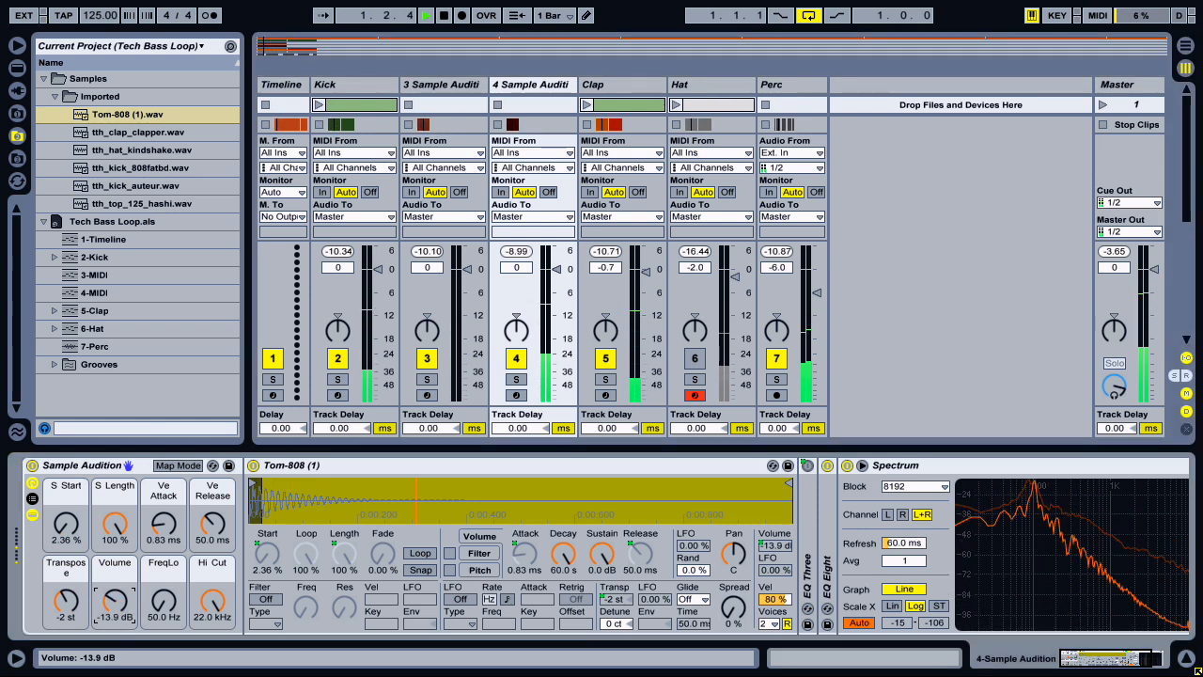
left_click(514, 254)
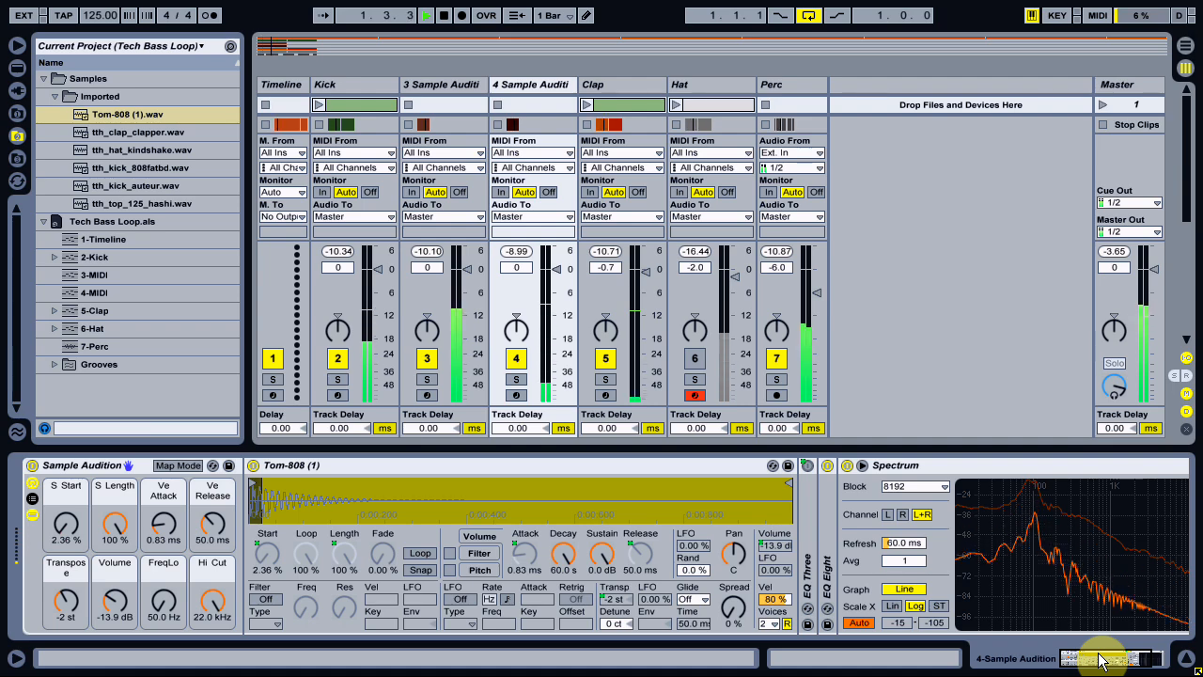
key("Tab")
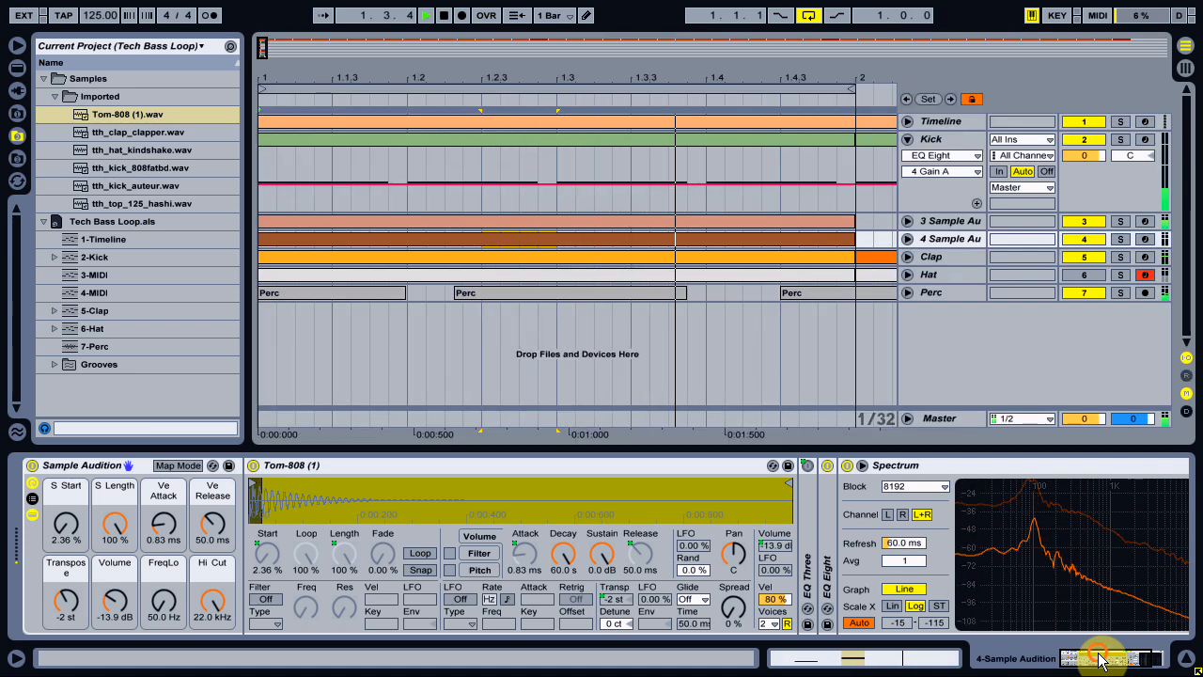
Step: Inspect the tom's enlarged Spectrum display and add FabFilter Pro-Q (Mono) at the end of the device chain
left_click_drag(1101, 661, 1115, 658)
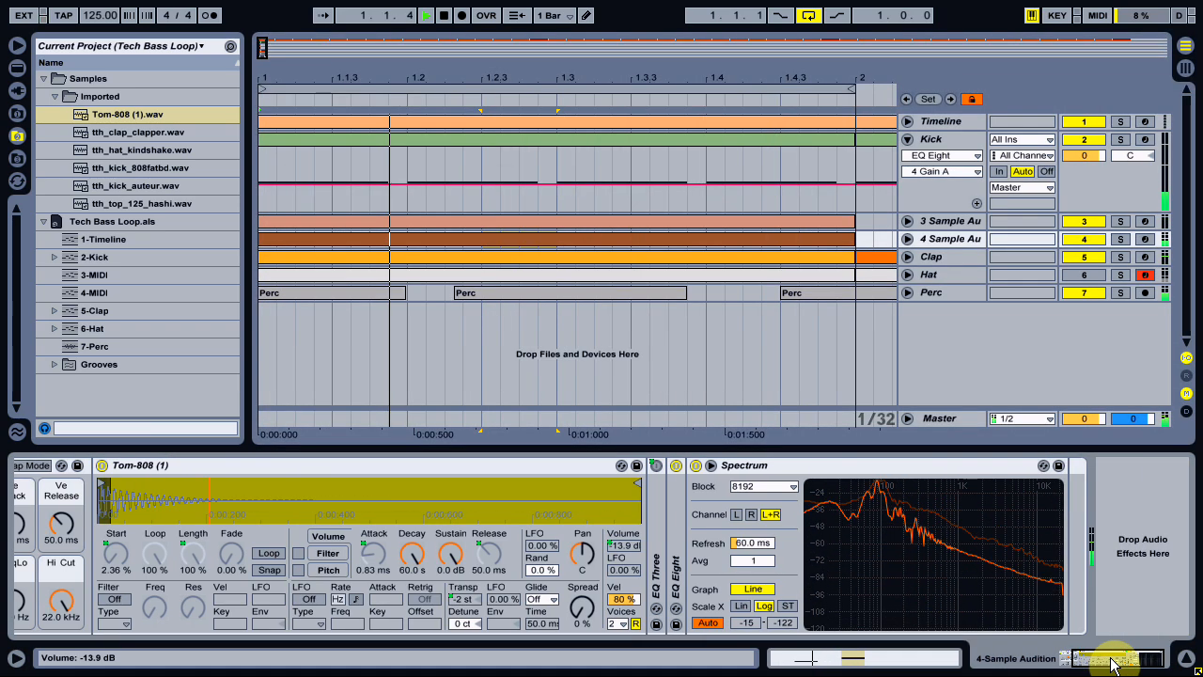
double_click(910, 536)
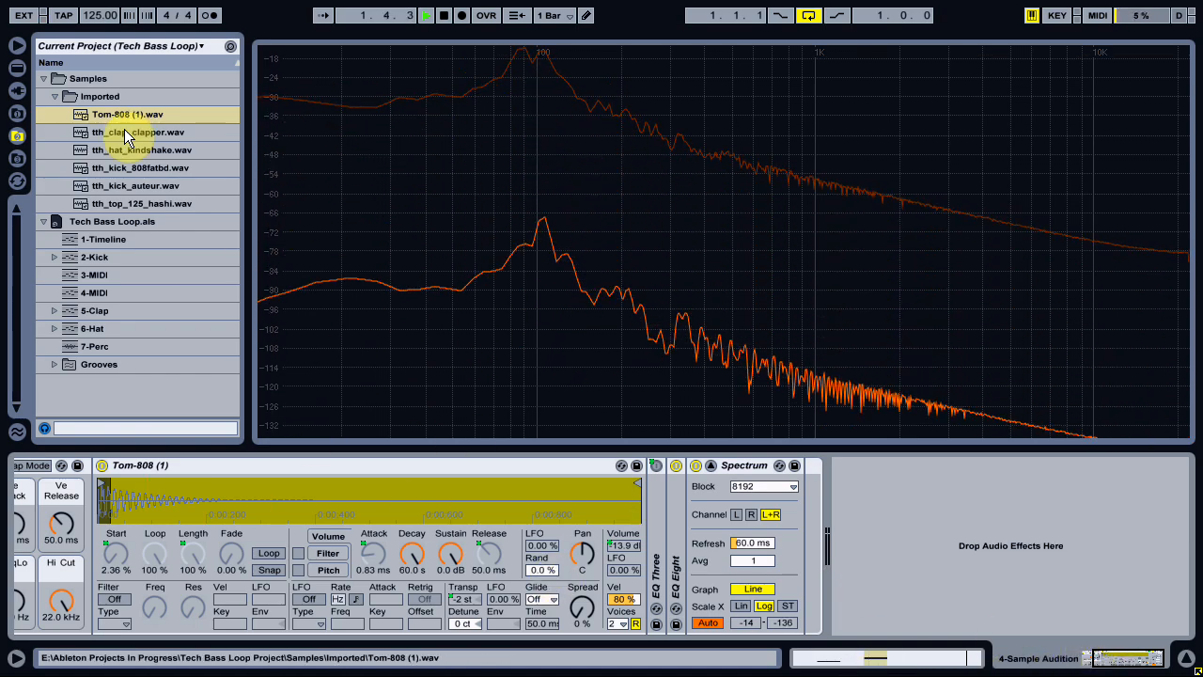
left_click(17, 90)
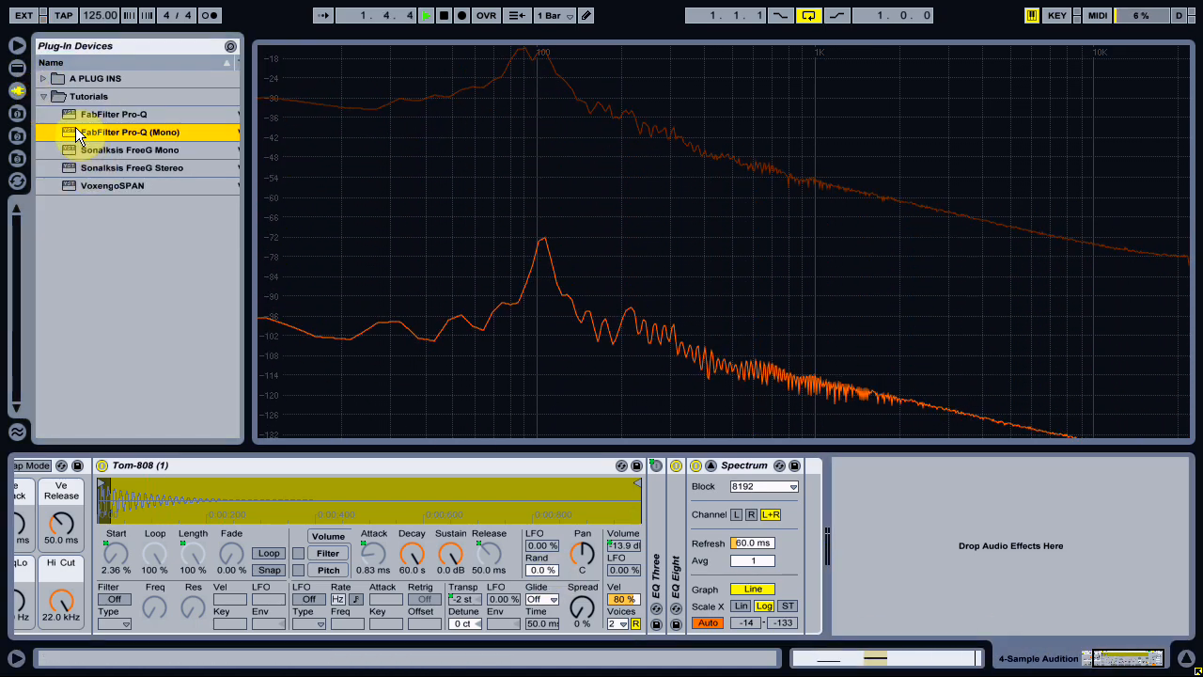
left_click_drag(75, 132, 883, 521)
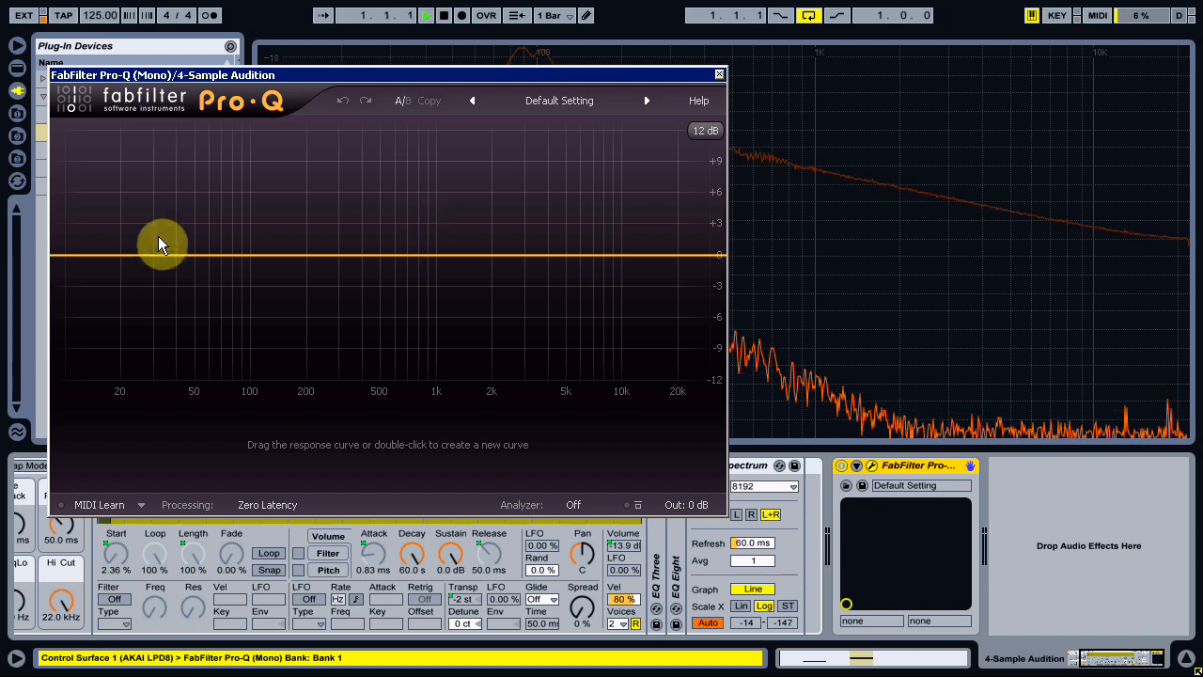
Step: Create a low-cut band at about 48 Hz with a 48 dB/oct slope in Pro-Q
double_click(99, 254)
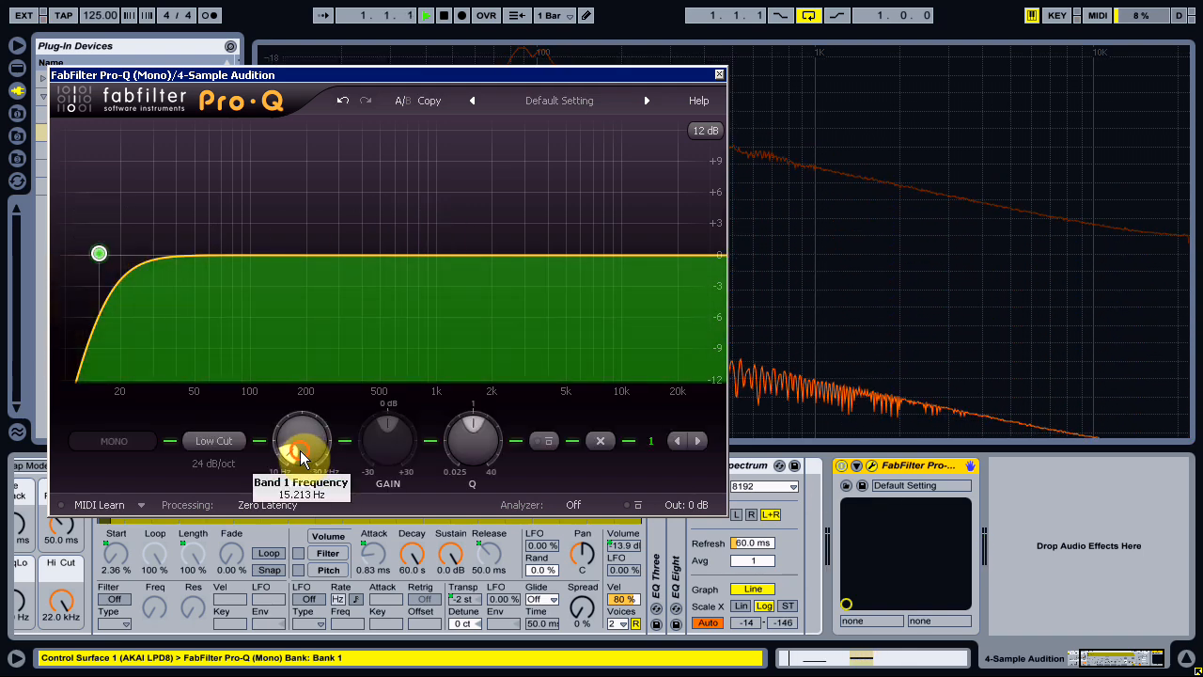
left_click_drag(301, 451, 297, 448)
left_click(214, 464)
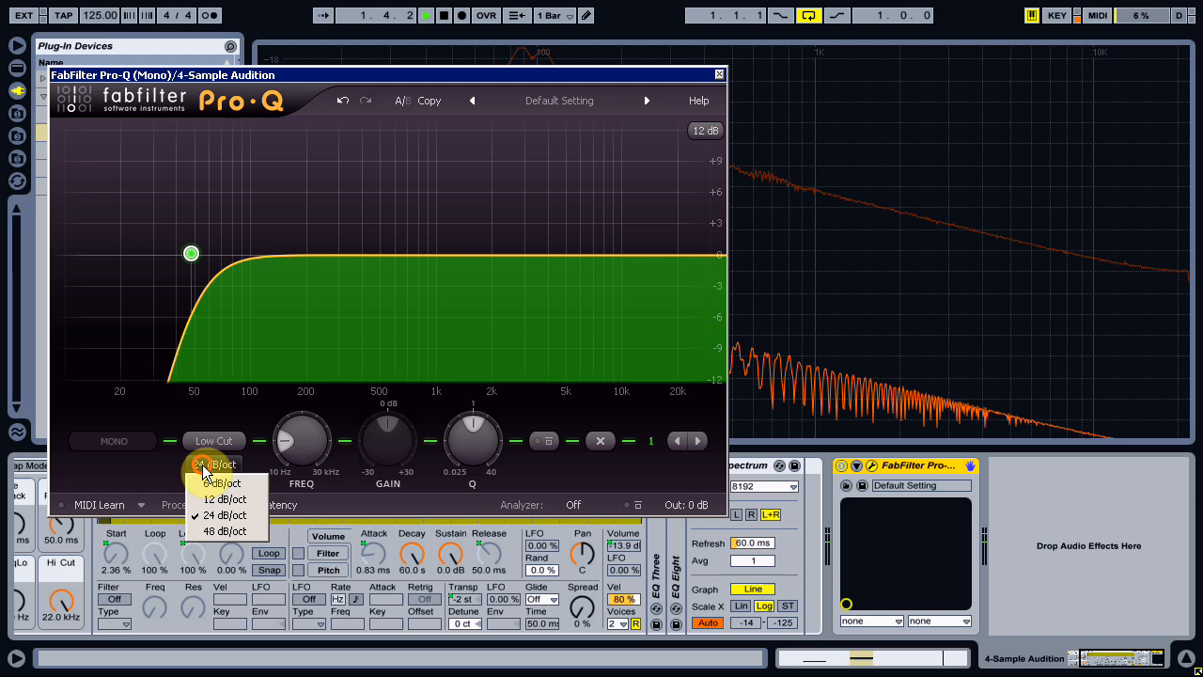
left_click(223, 531)
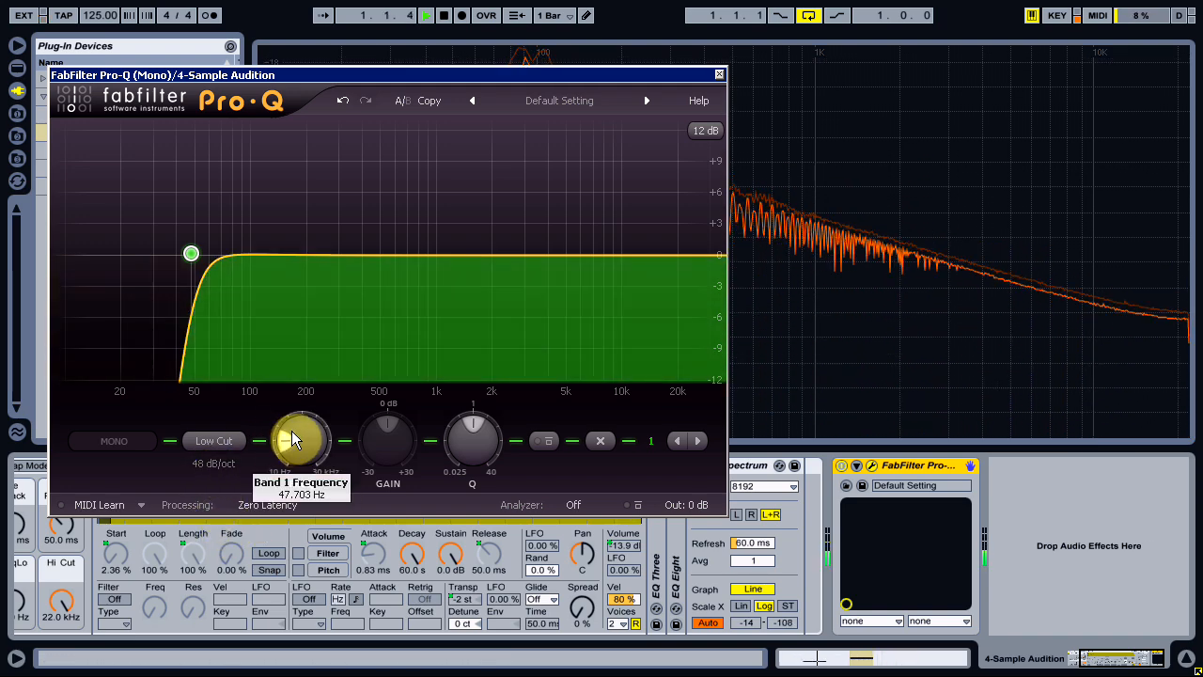
Step: Try a 60 Hz low-cut frequency, settle it at about 50 Hz, and close the plug-in window and the enlarged Spectrum display
double_click(291, 431)
type("60")
key("Return")
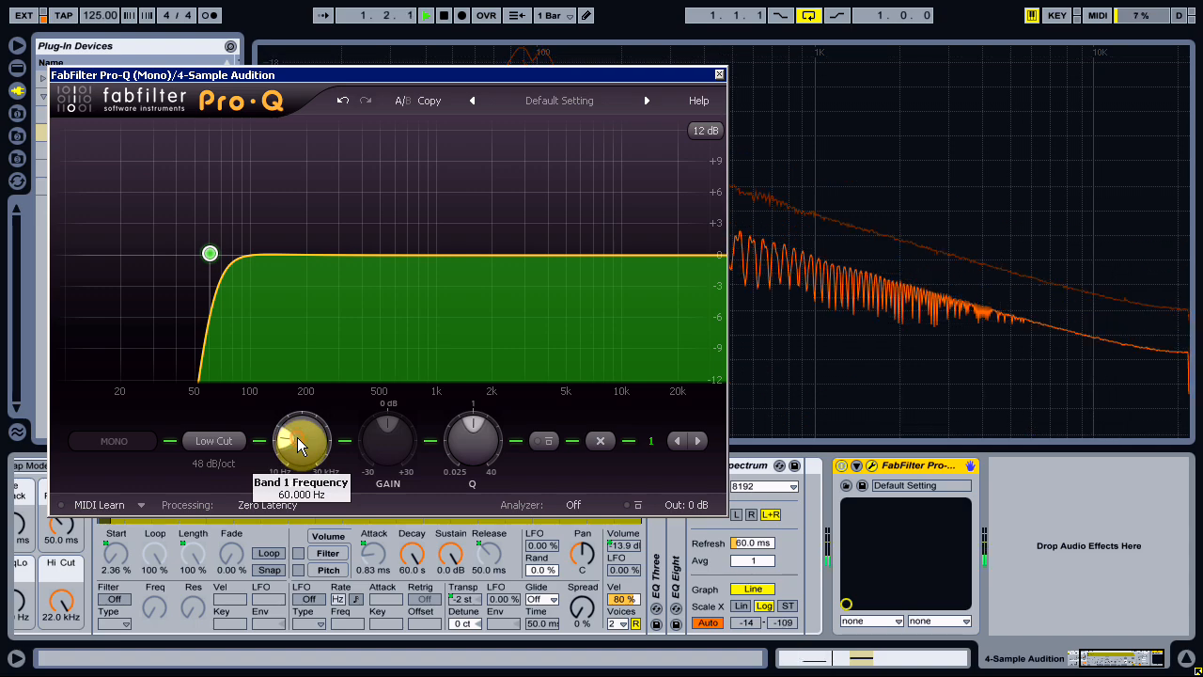
left_click_drag(299, 446, 294, 461)
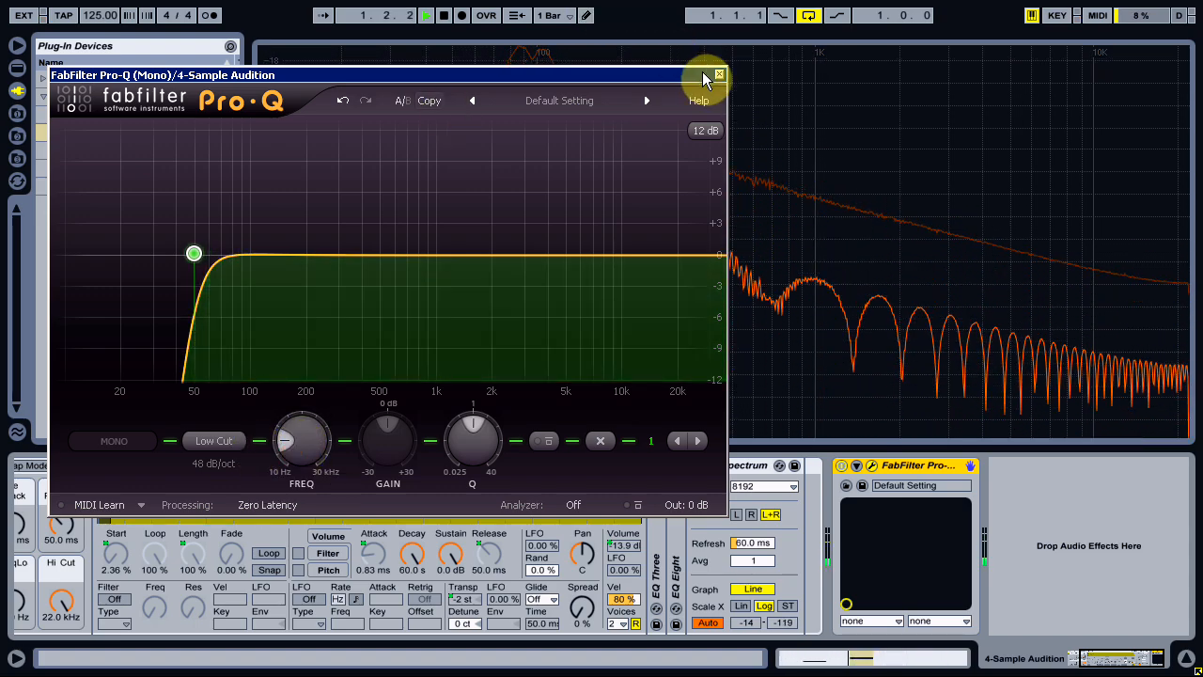
left_click(719, 75)
double_click(608, 295)
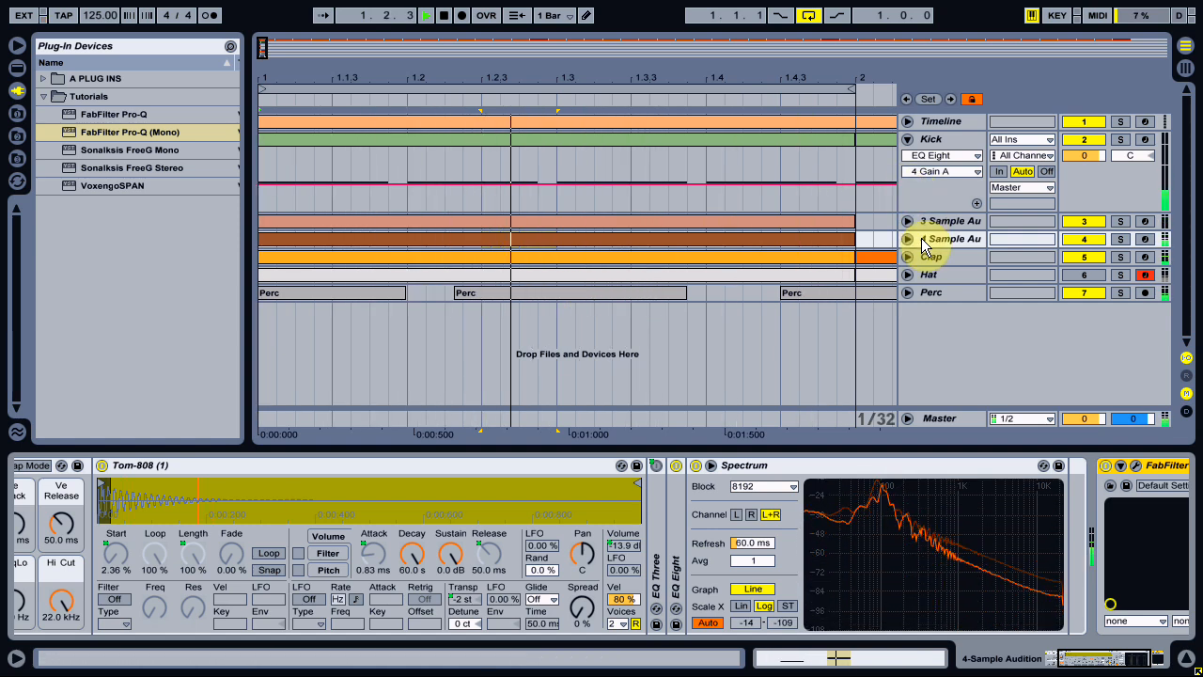
Step: Nudge the F3 note in the track 4 tom clip slightly late, just past 1.2.3, auditioning the loop, and shrink the note editor
double_click(612, 247)
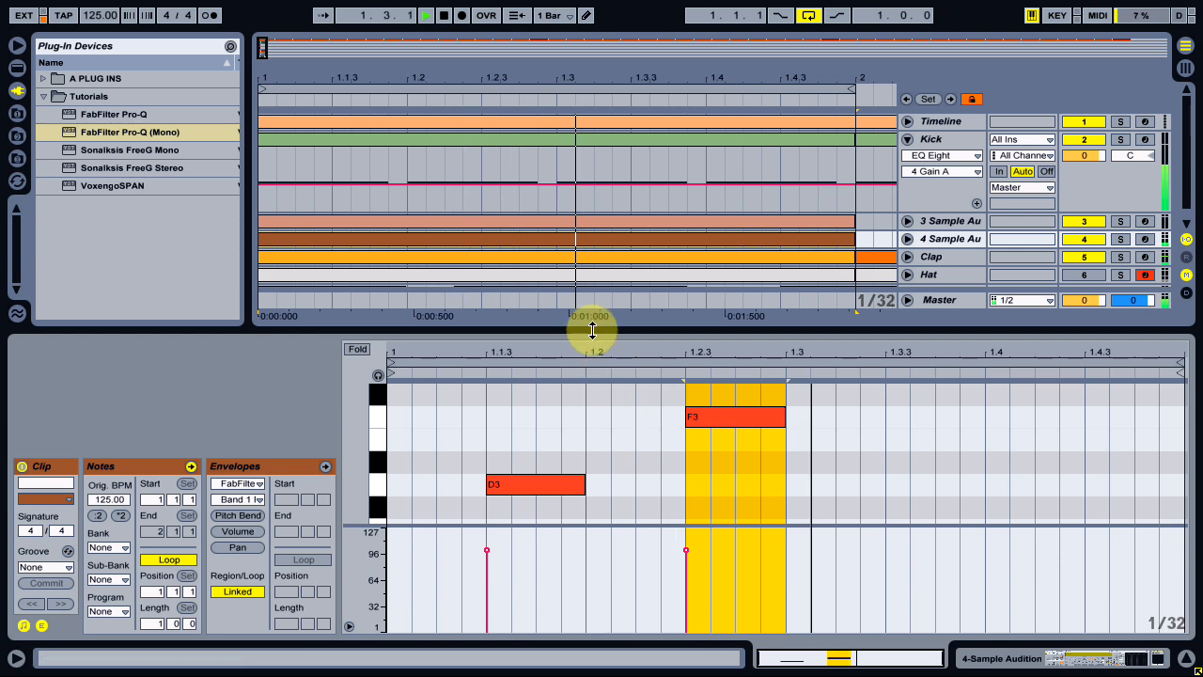
left_click(705, 418)
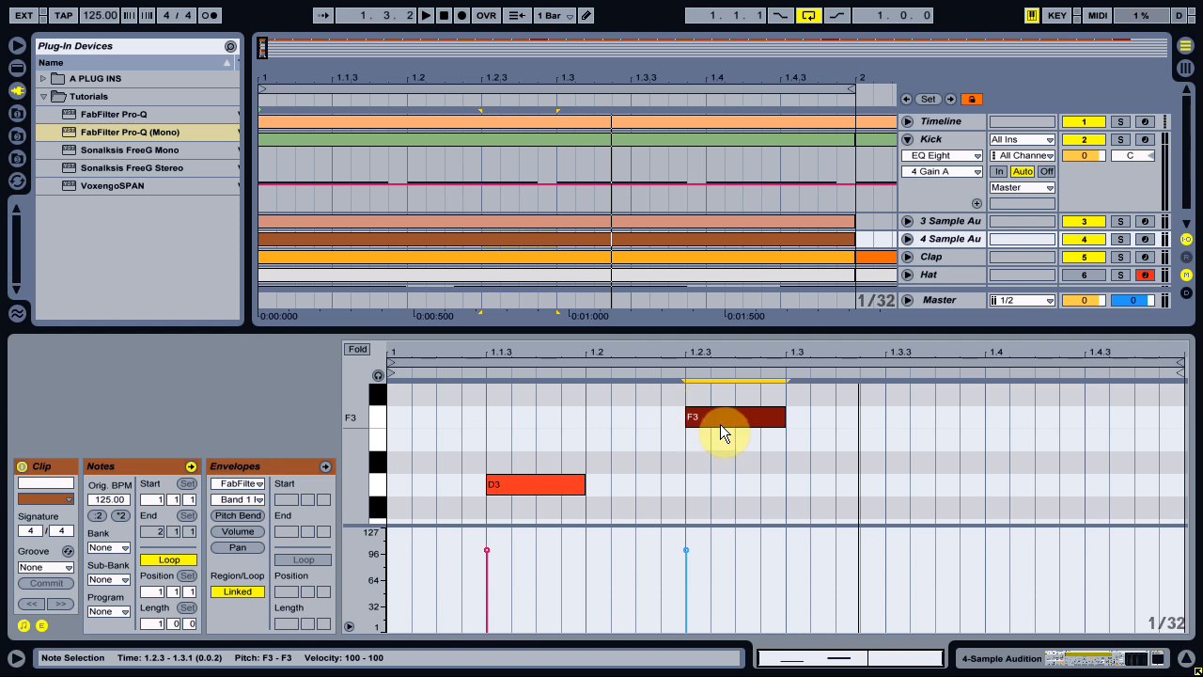
key("alt+Right")
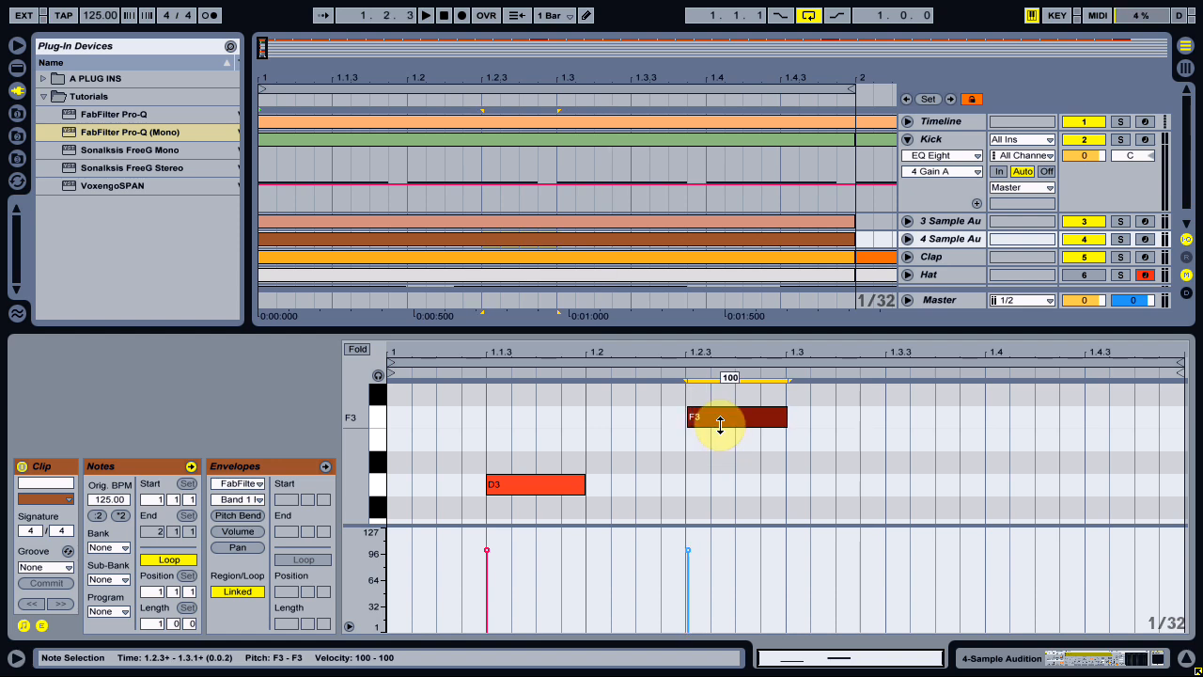
key("space")
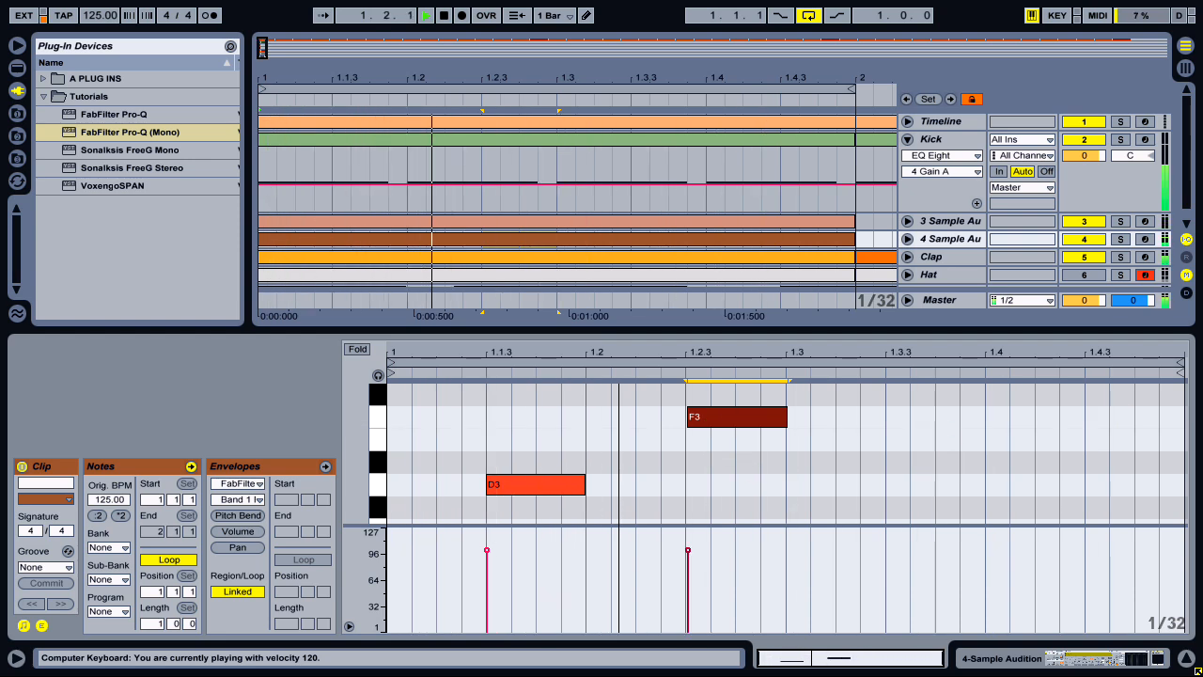
key("alt+Right")
key("alt+Right")
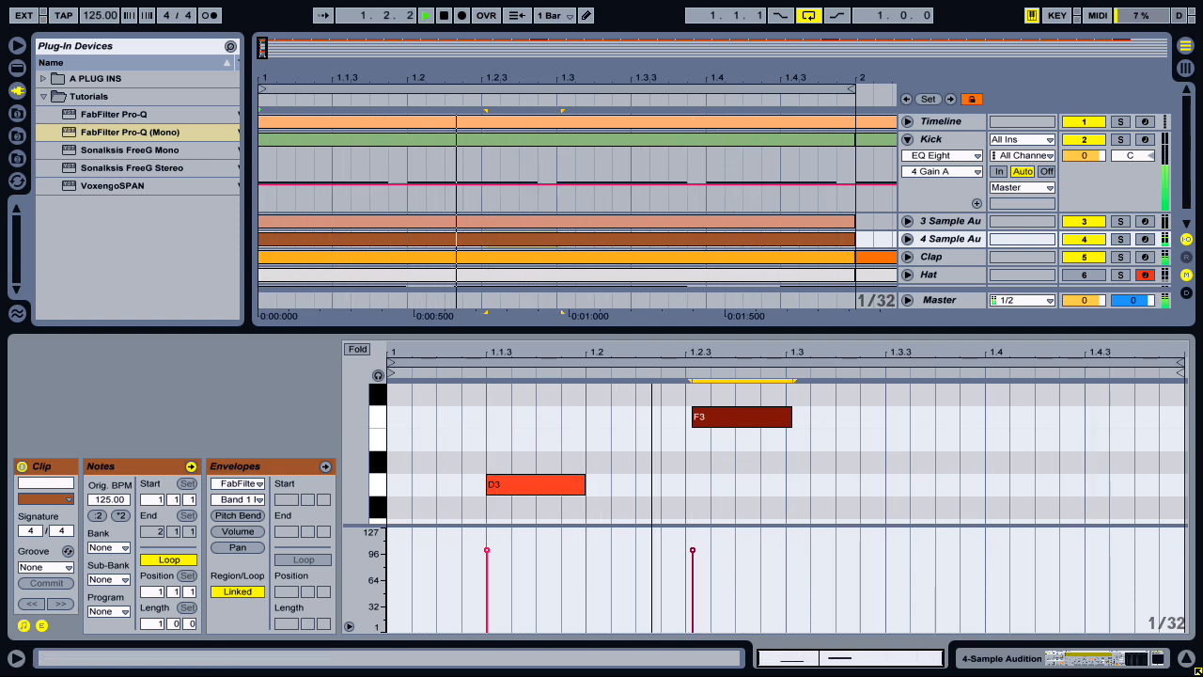
key("alt+Right")
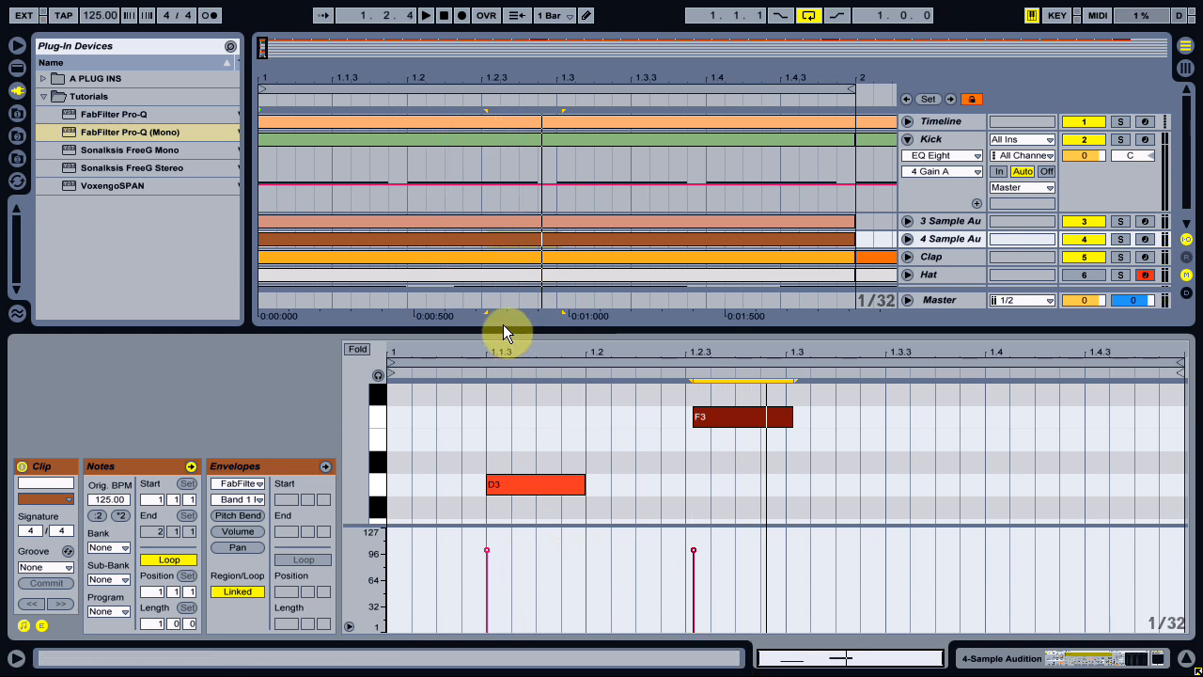
left_click_drag(502, 329, 501, 421)
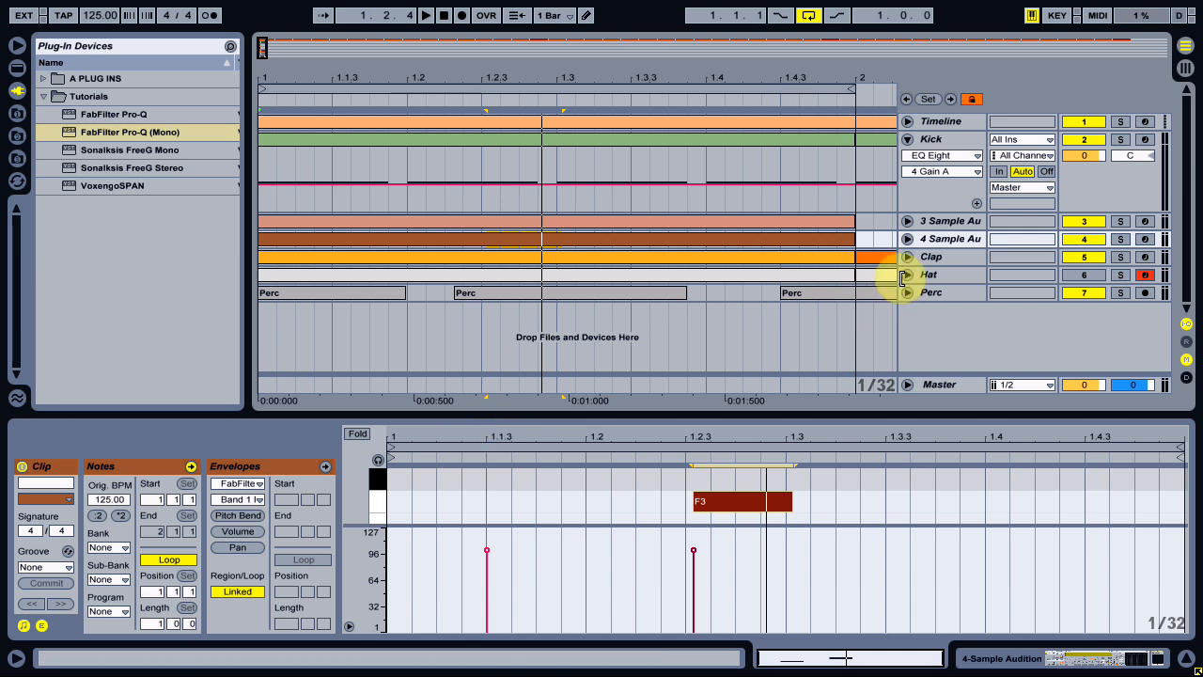
Step: Select track 3, inspect its clip notes and automation lane in the unfolded view, and fold the track again
left_click(927, 219)
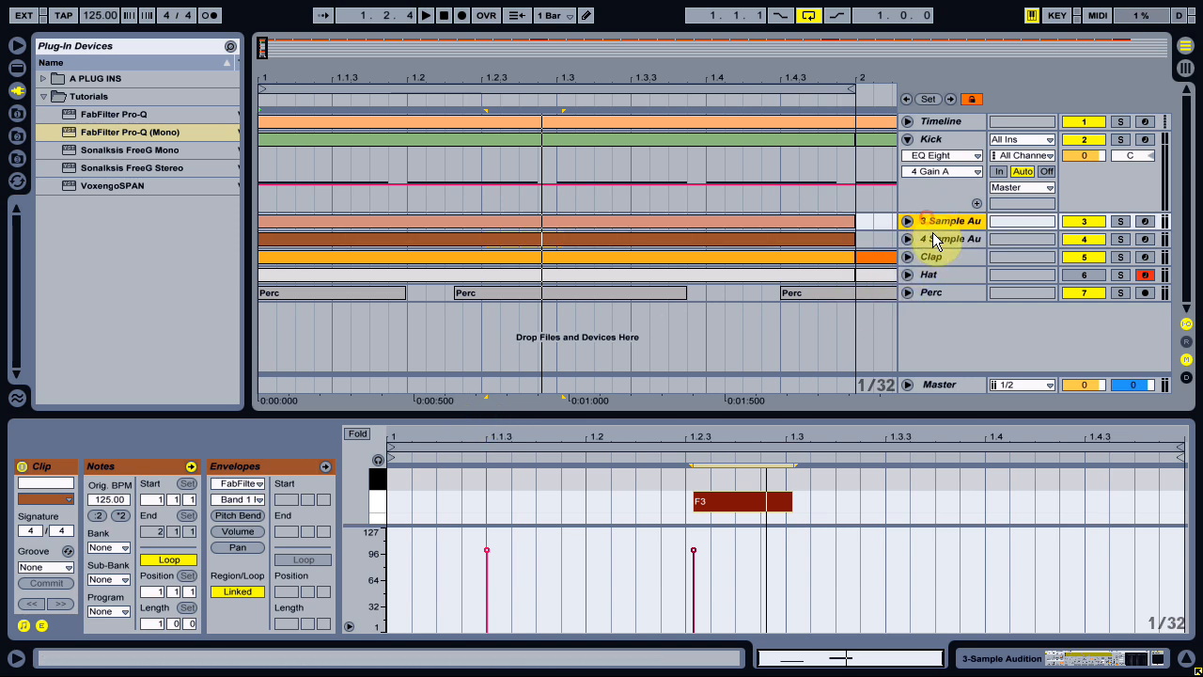
left_click(907, 221)
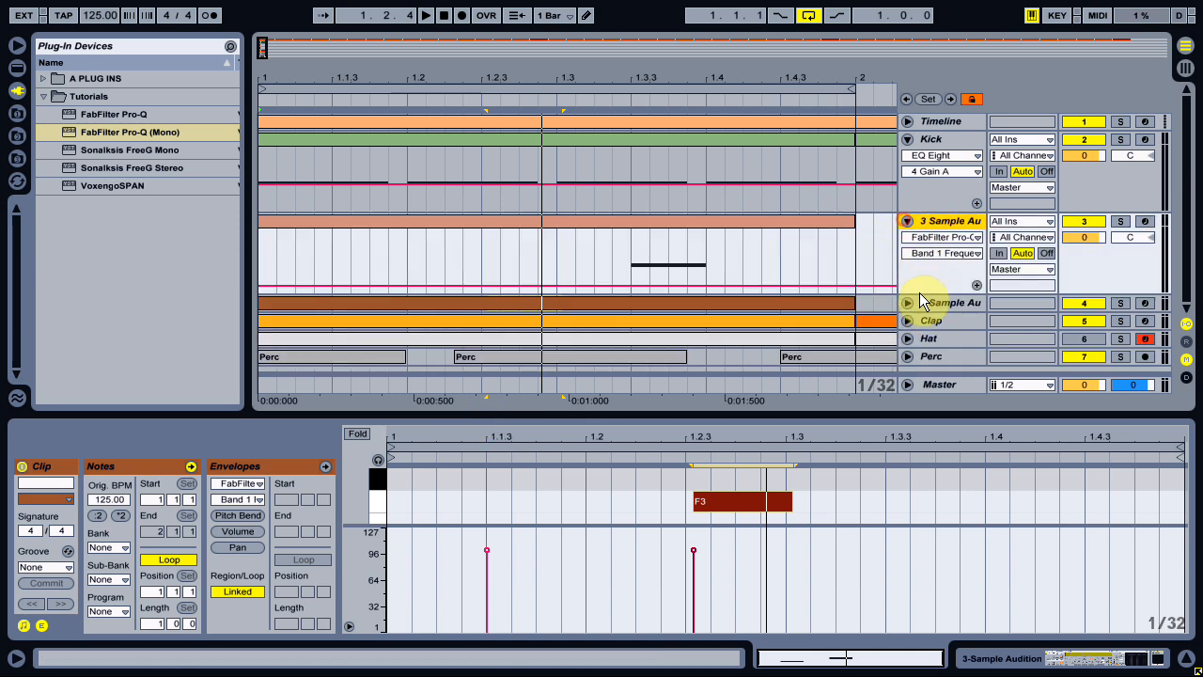
left_click(908, 220)
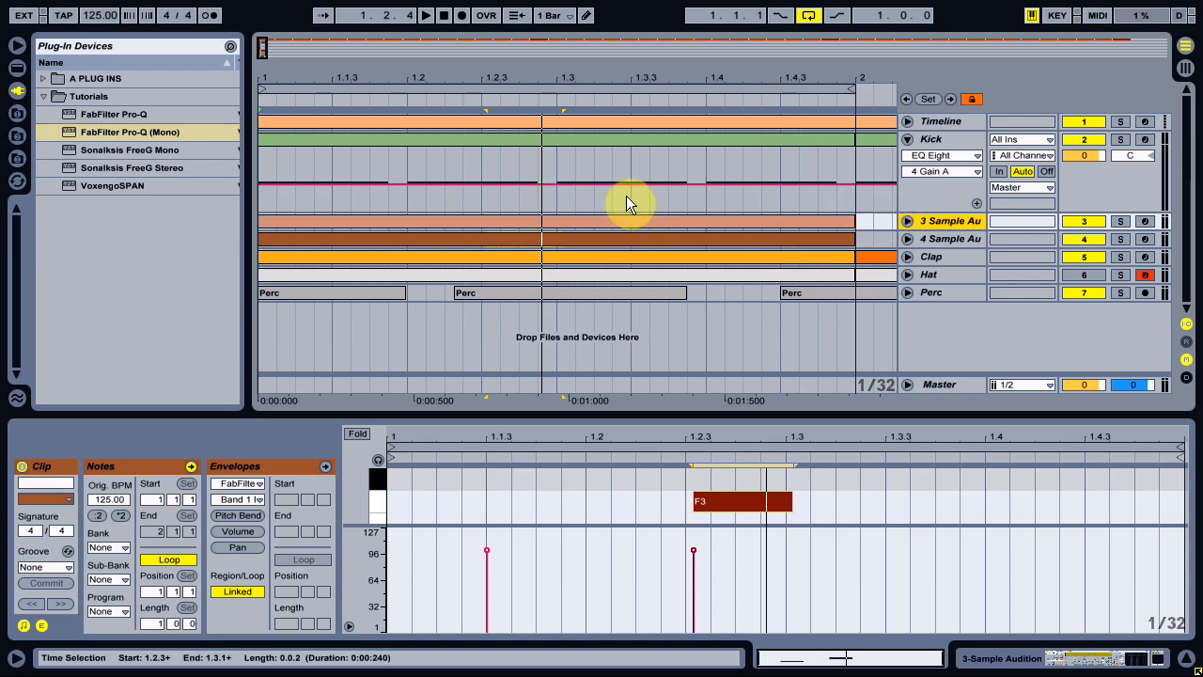